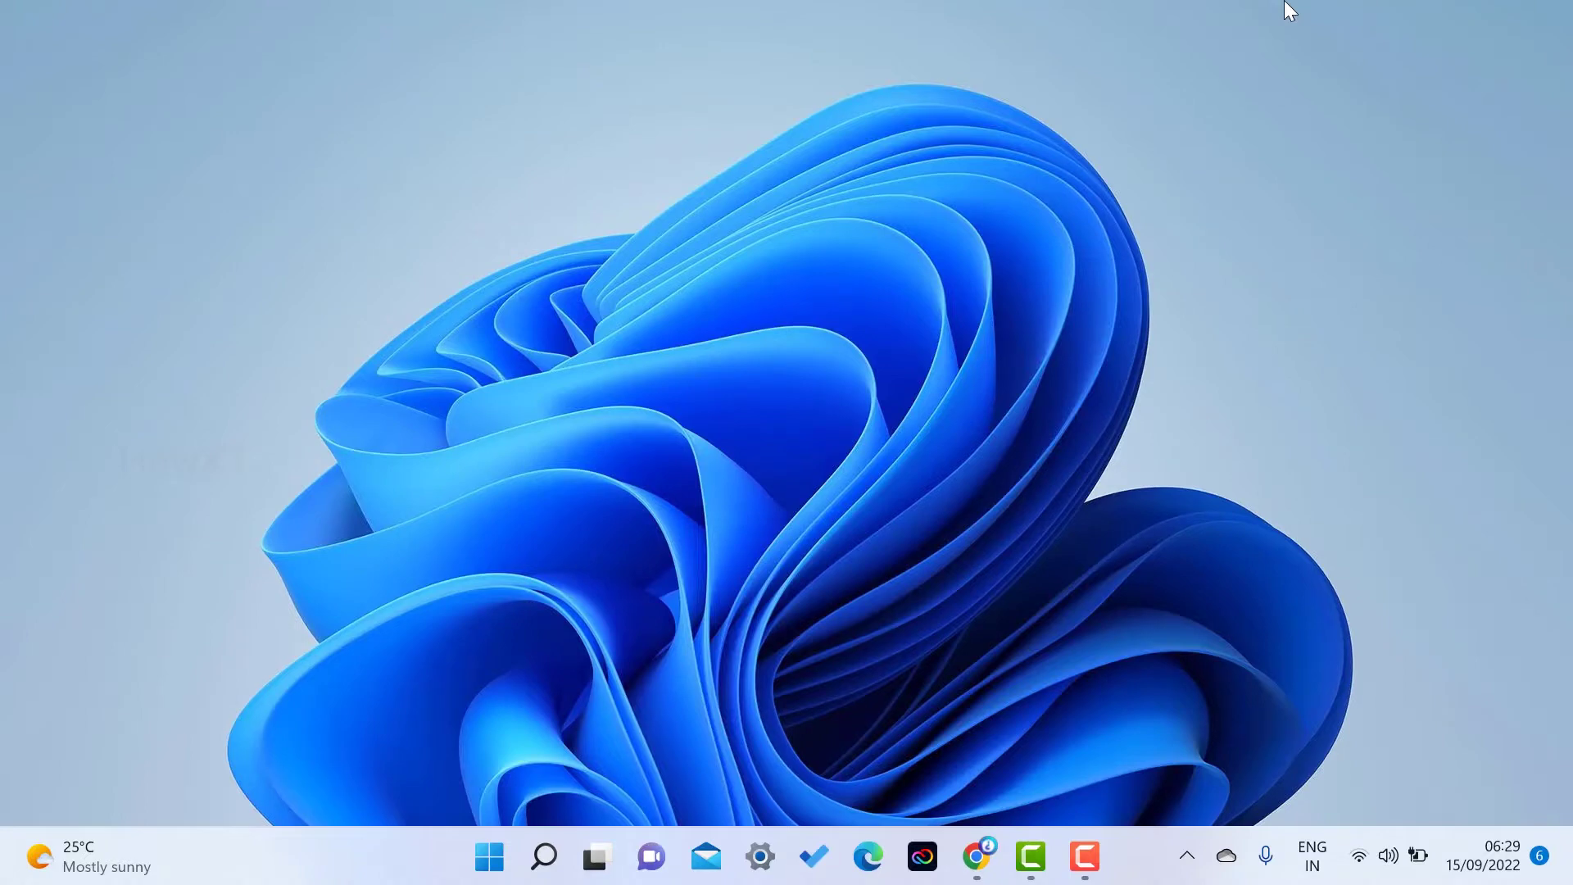
# Restore the Google Chrome window from the taskbar
pyautogui.click(984, 867)
# Enter 'meet' in the Chrome address bar to load meet.google.com
pyautogui.click(309, 50)
pyautogui.write('meet.google.com')
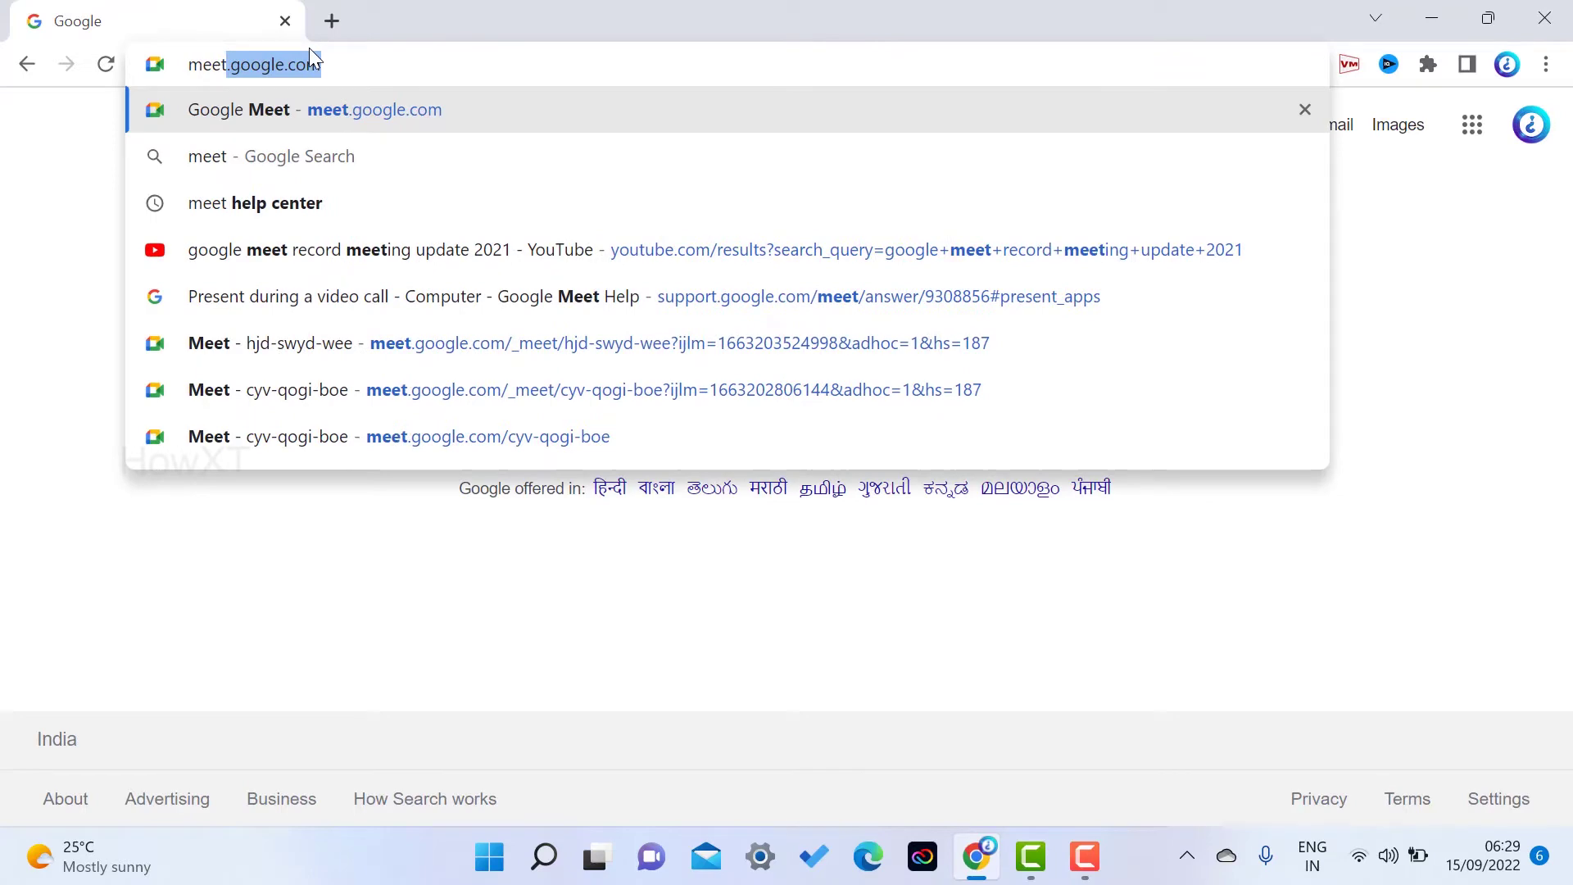
pyautogui.press('Return')
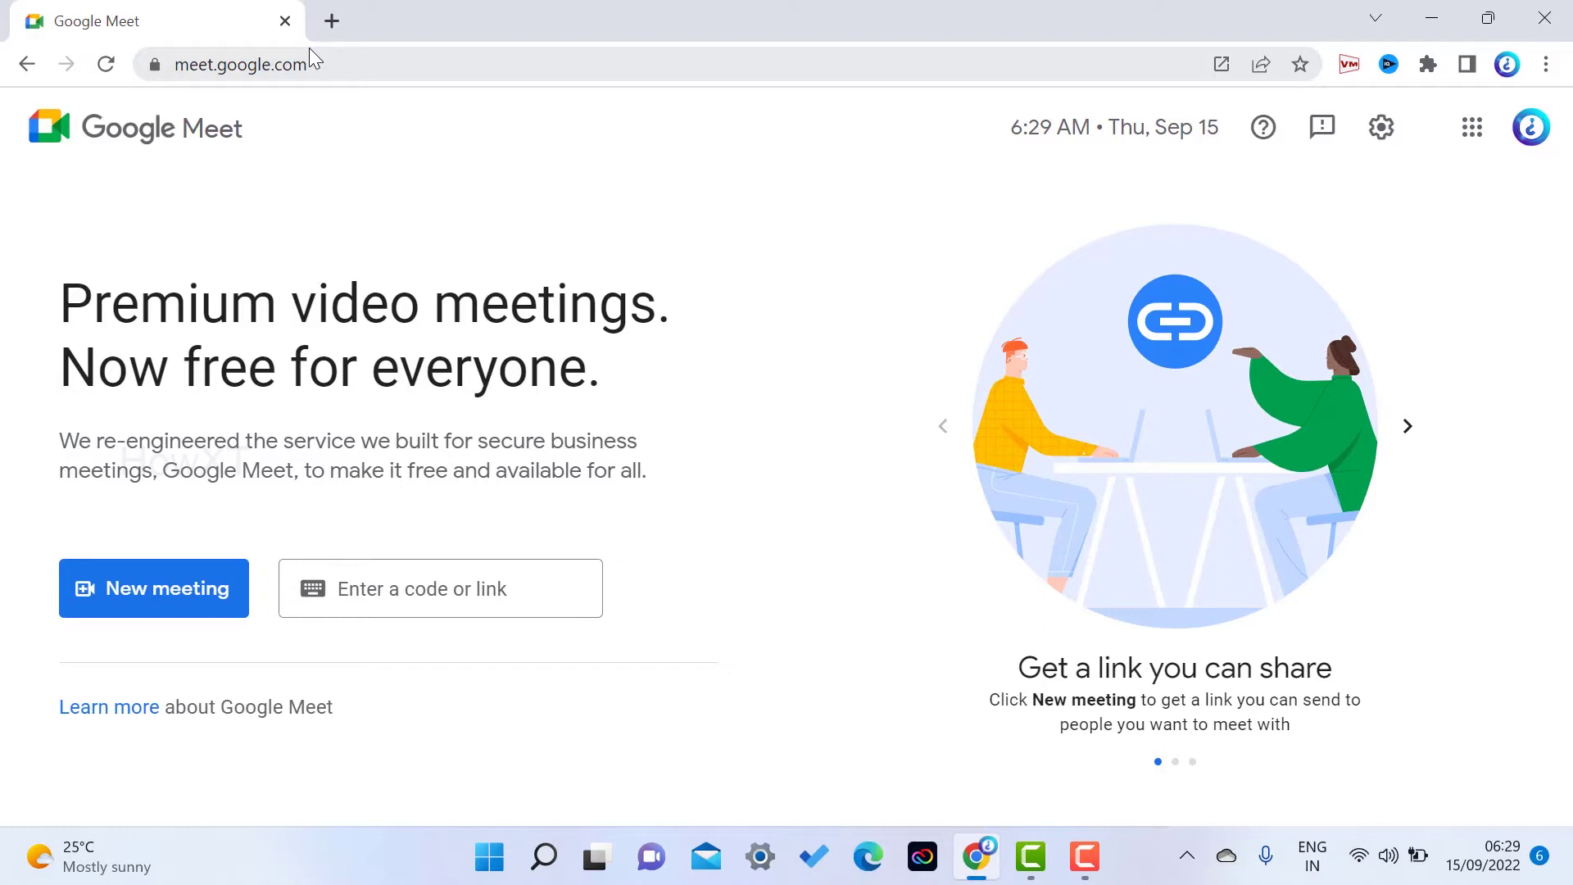
# Start an instant meeting from the New meeting menu
pyautogui.click(176, 604)
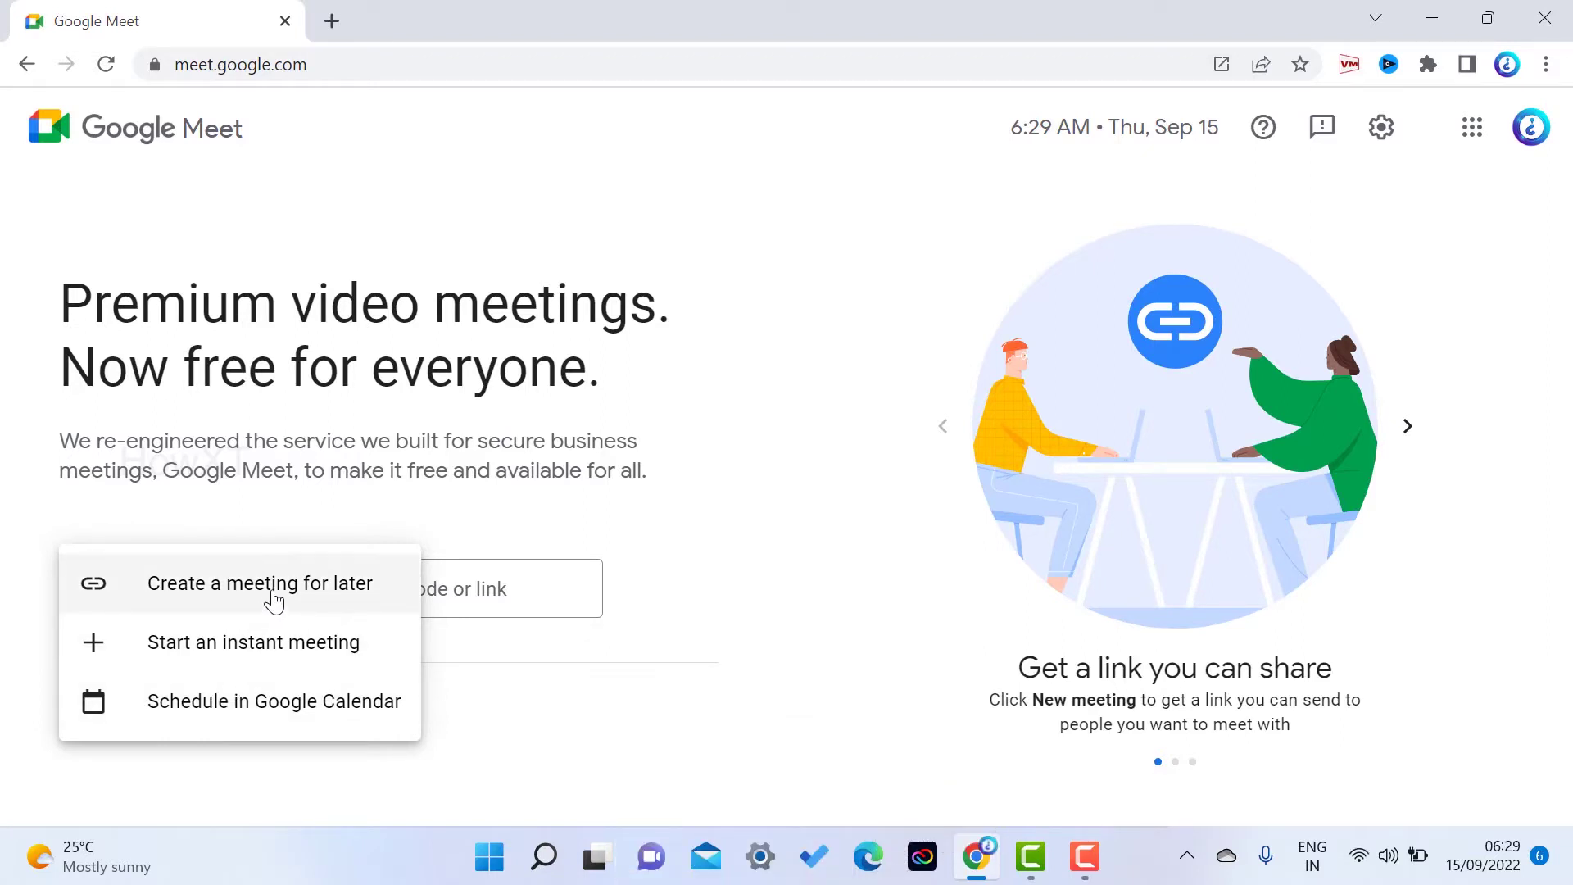
pyautogui.click(249, 644)
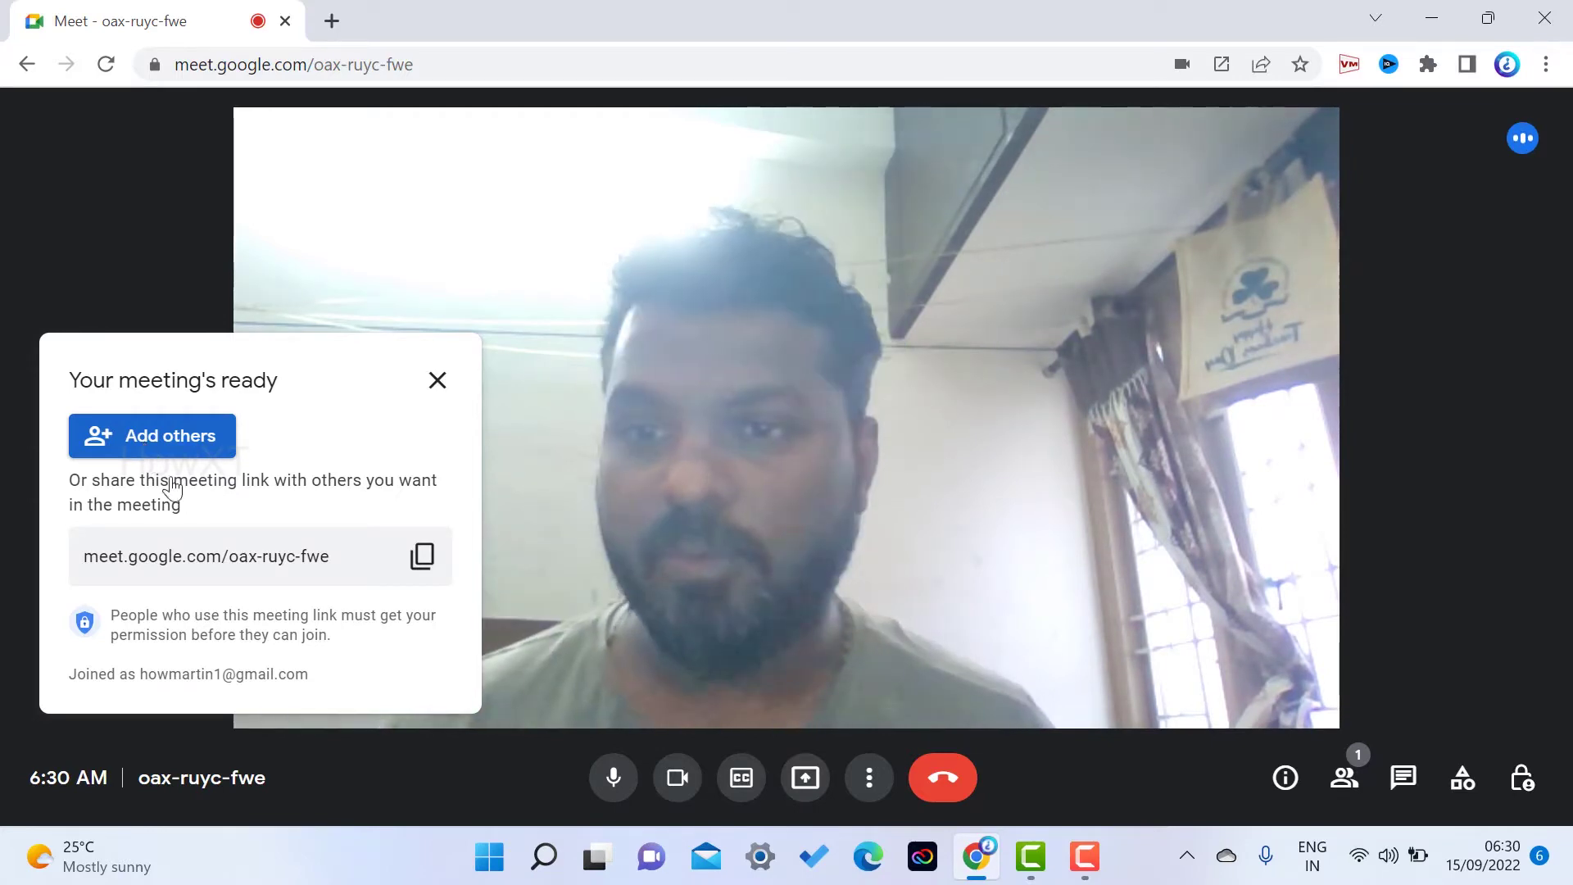
# Close the 'Your meeting's ready' dialog, mute the microphone, and turn the camera off and back on
pyautogui.click(436, 379)
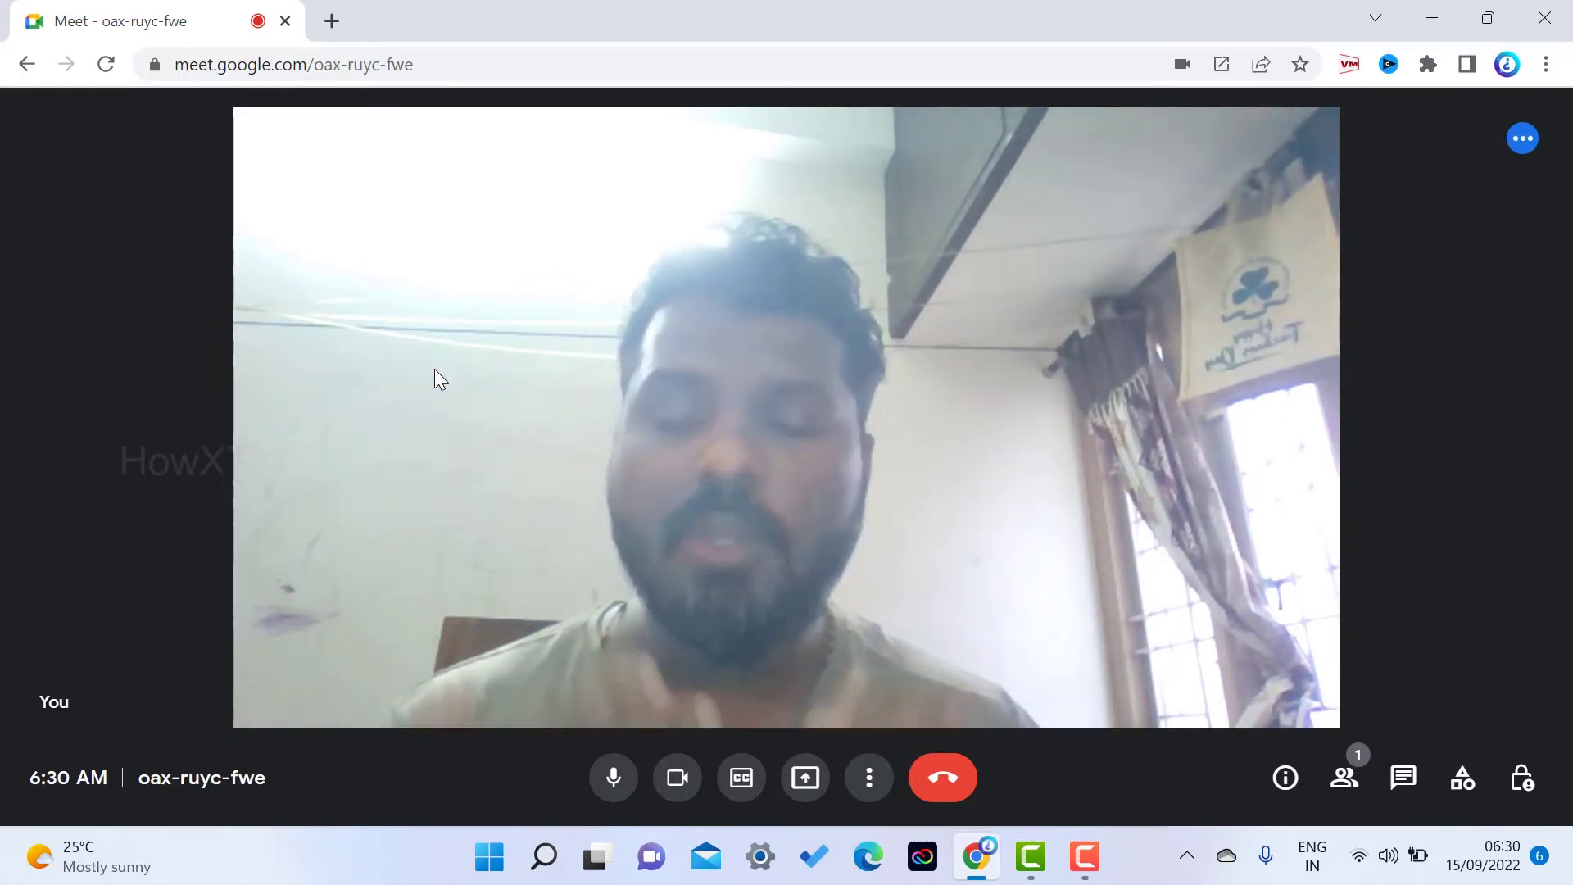
pyautogui.click(620, 783)
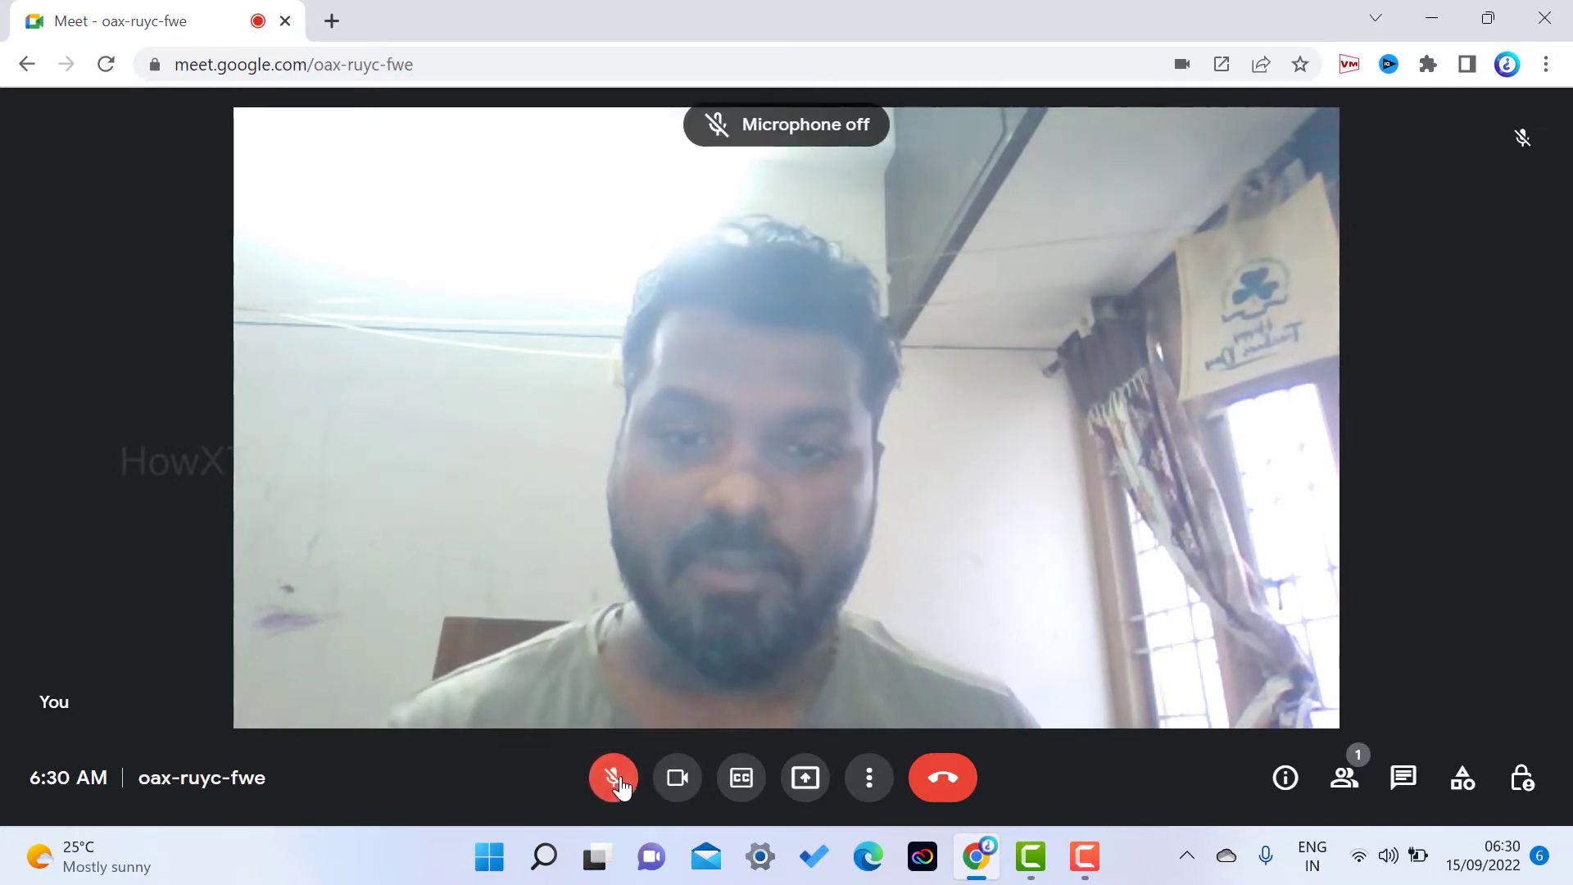
pyautogui.click(671, 783)
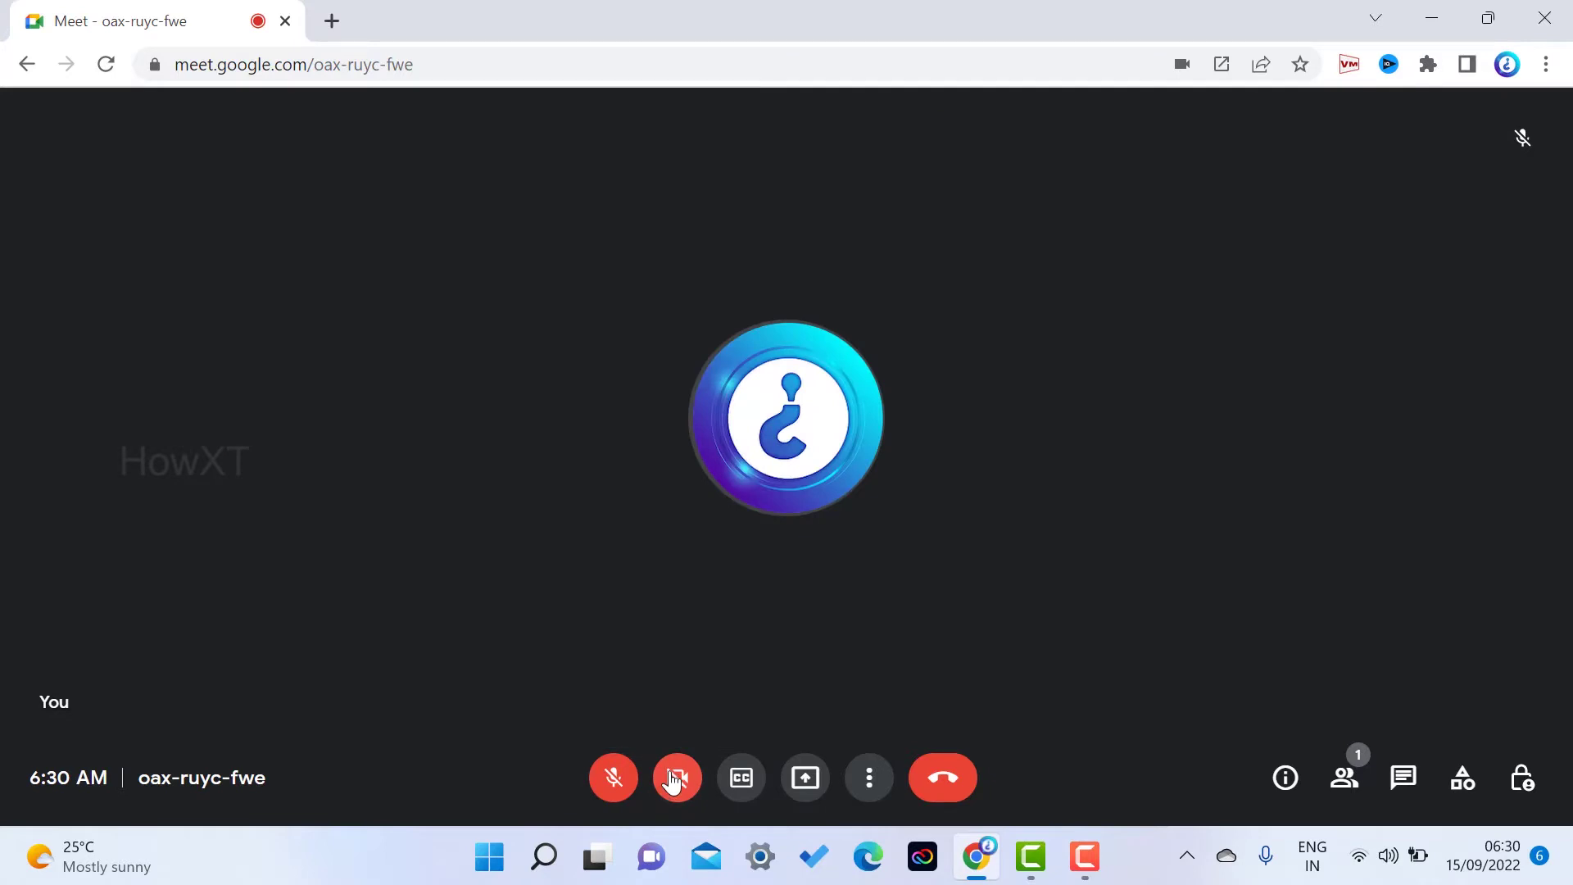
pyautogui.click(674, 780)
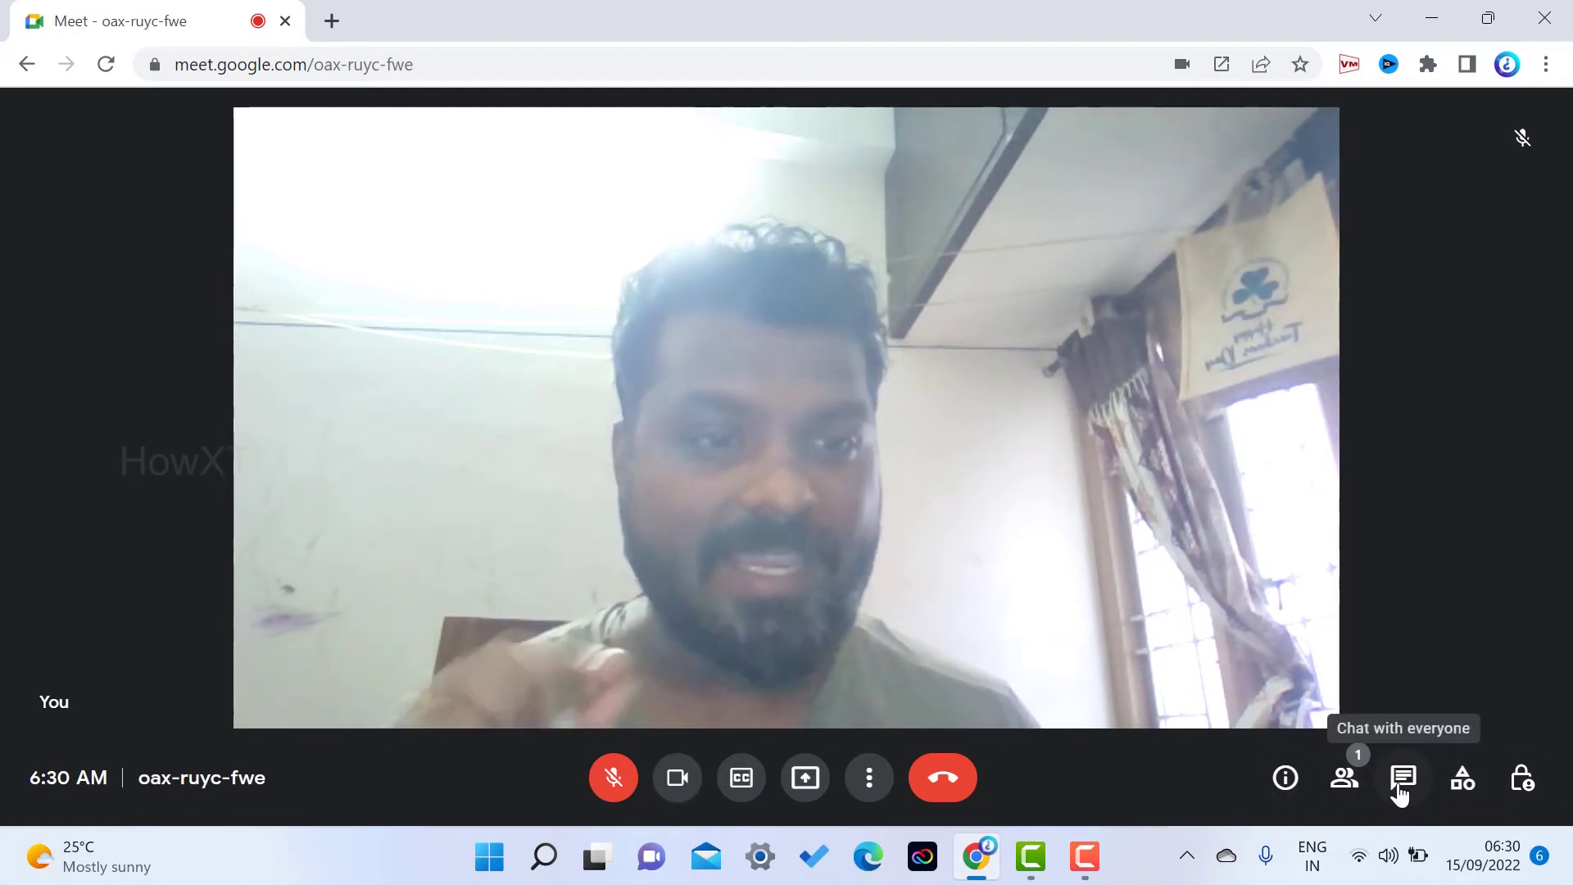
# Open the Host controls panel and look through its settings
pyautogui.click(1521, 783)
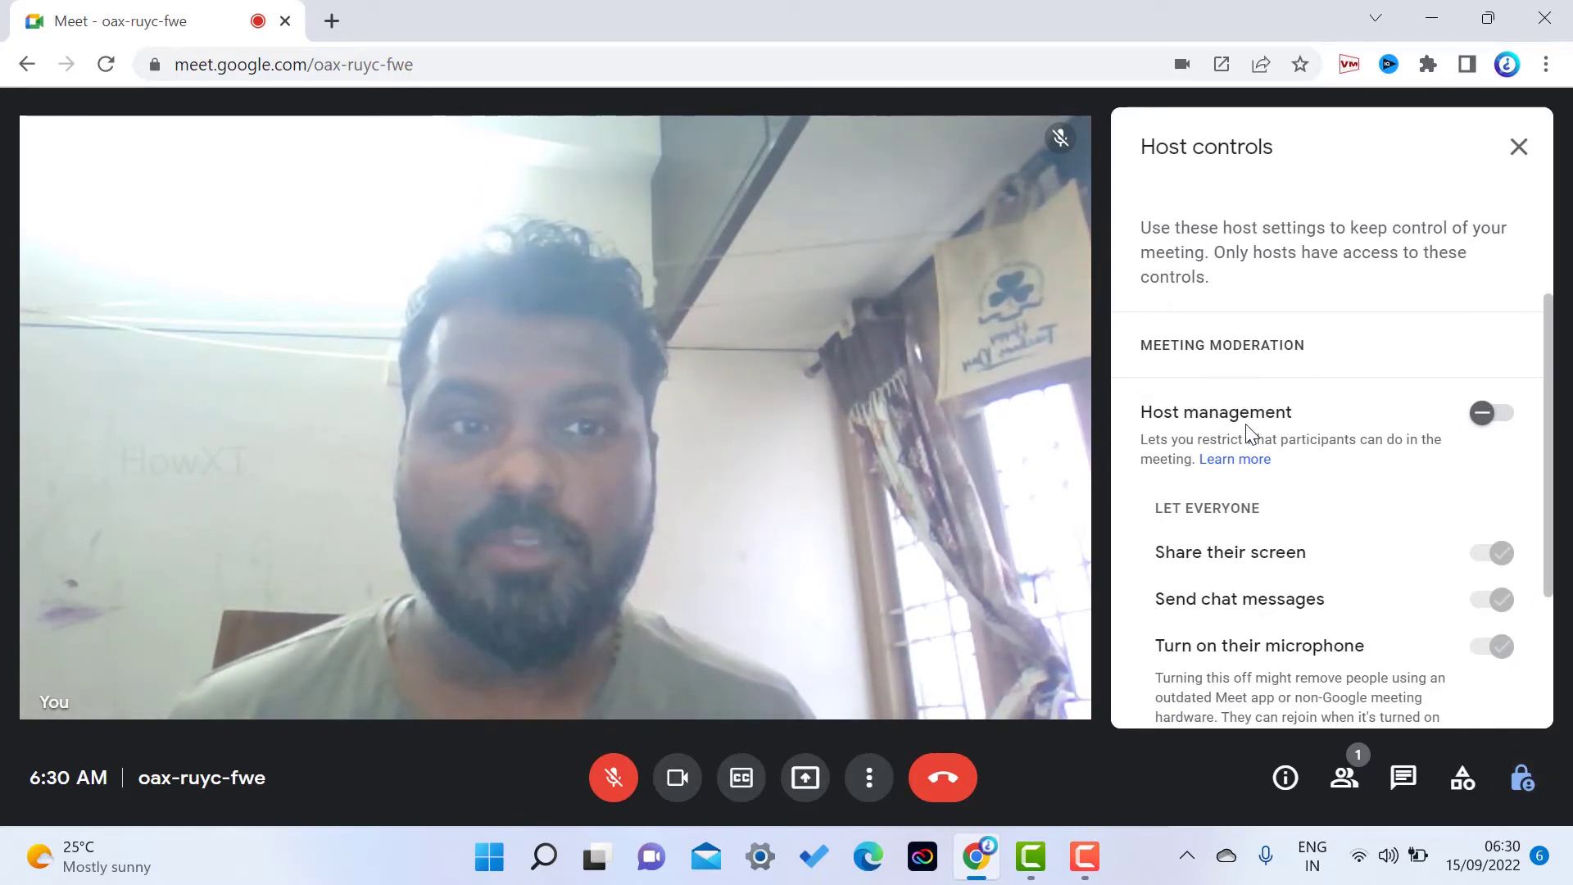
pyautogui.scroll(-3, 1196, 517)
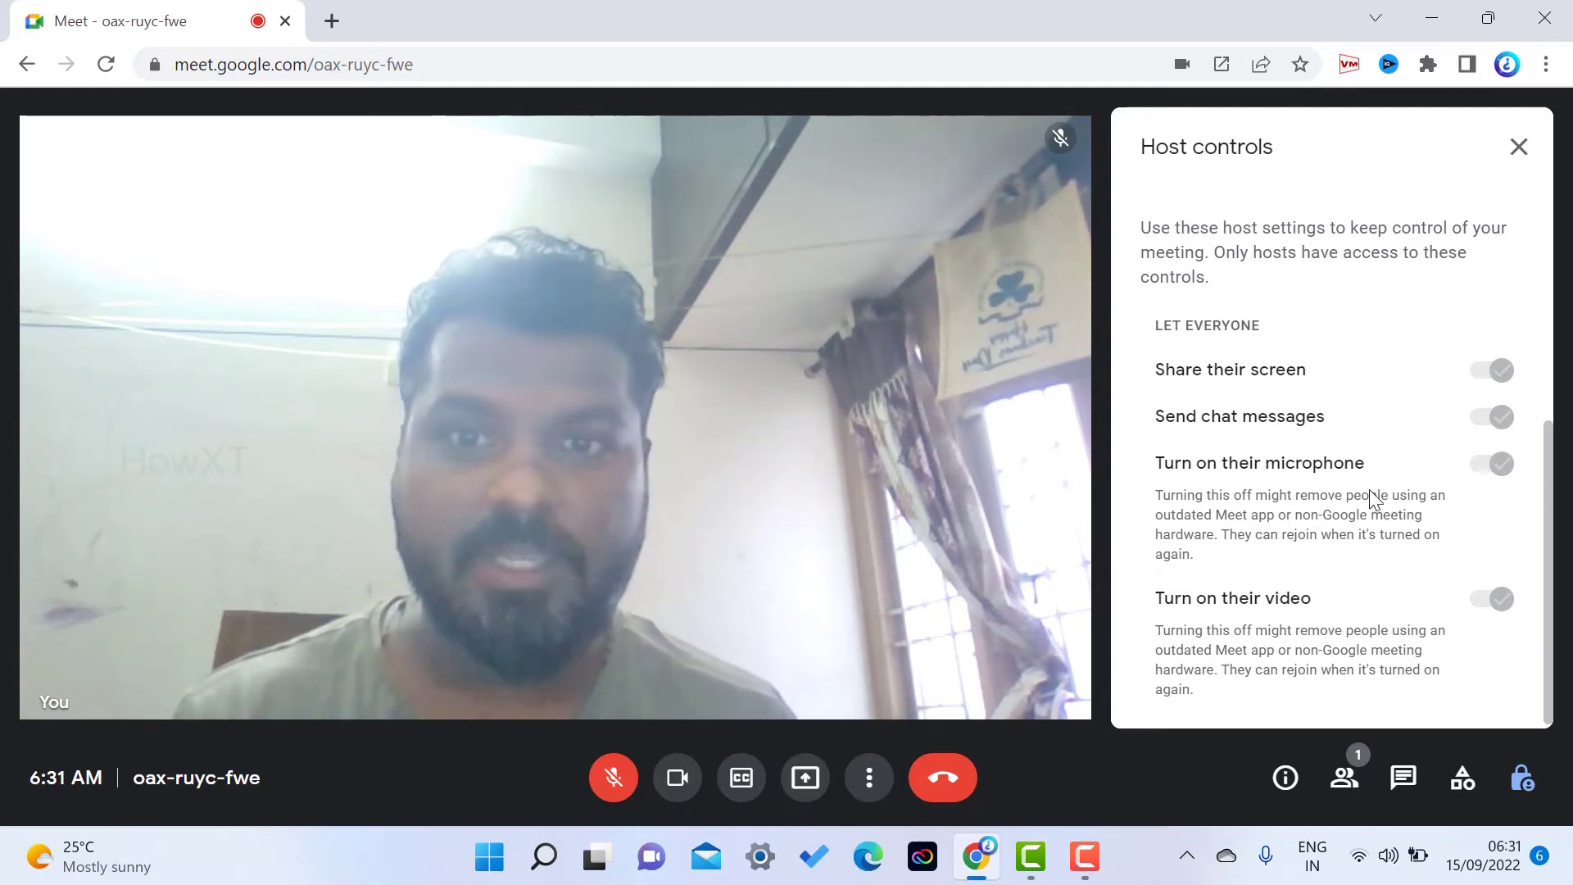
pyautogui.scroll(2, 1364, 484)
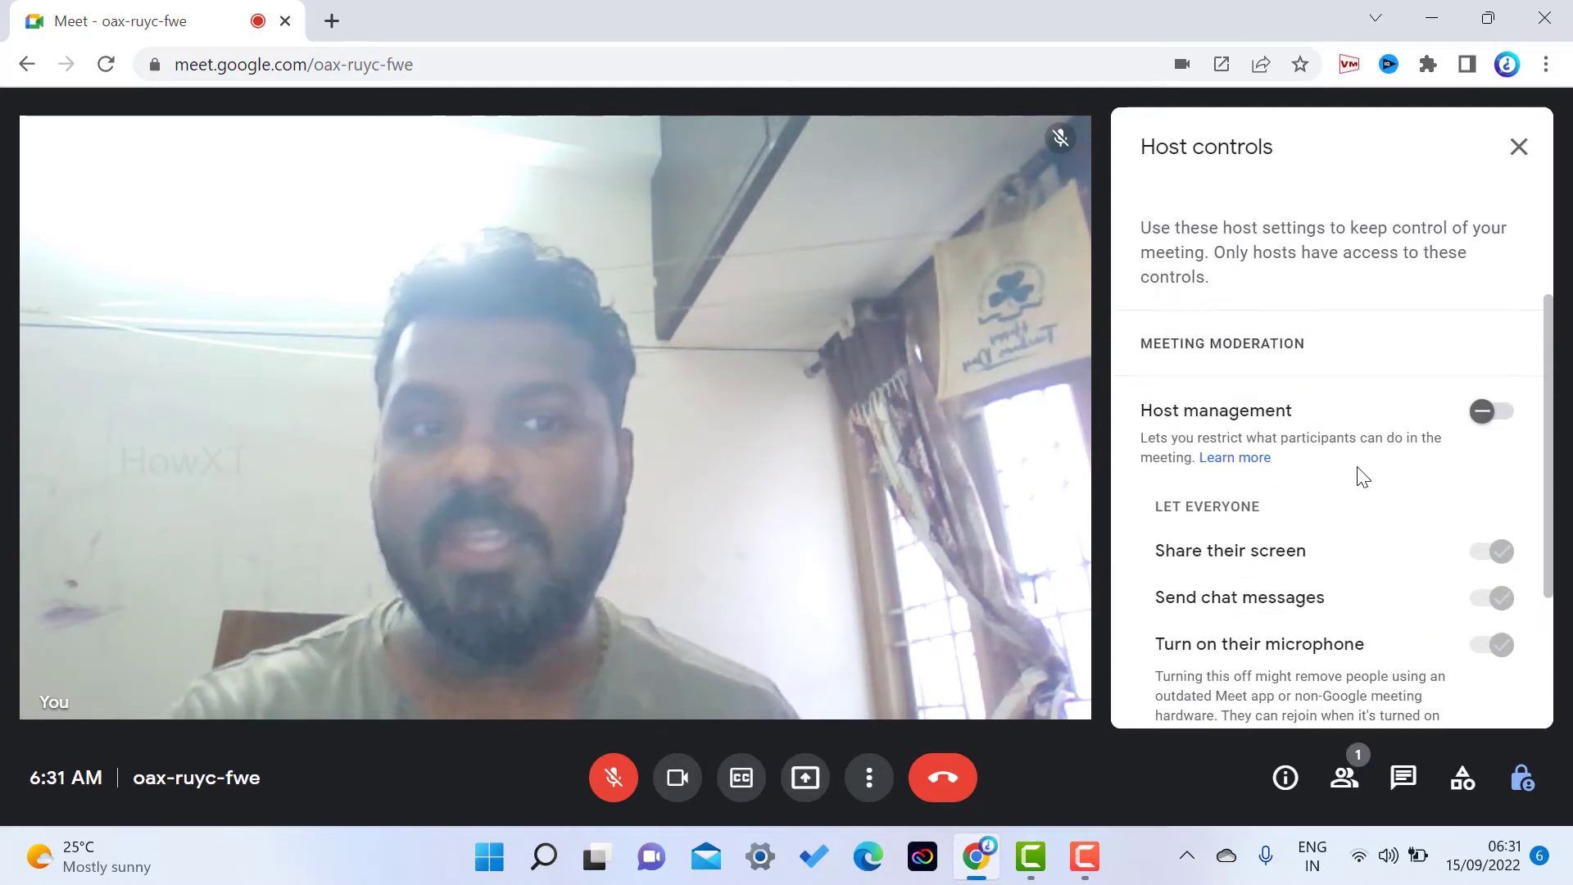
pyautogui.scroll(-2, 1360, 473)
pyautogui.scroll(2, 1358, 478)
pyautogui.scroll(1, 1363, 477)
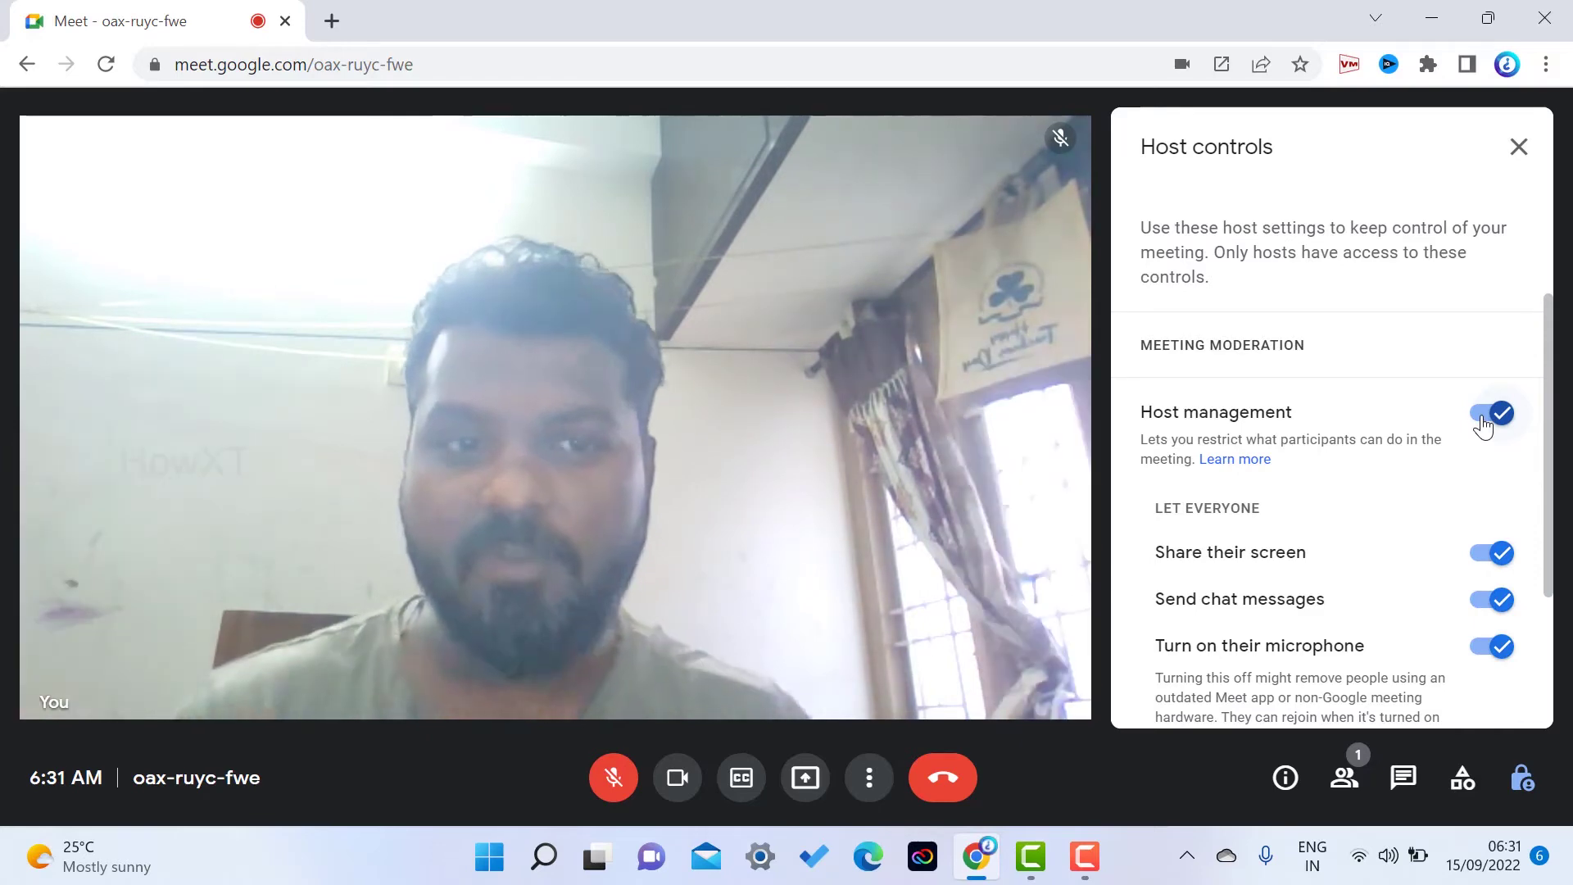
# Block participants from turning on mic, sending chat and sharing screen, then re-allow chat and mic
pyautogui.scroll(-2, 1483, 424)
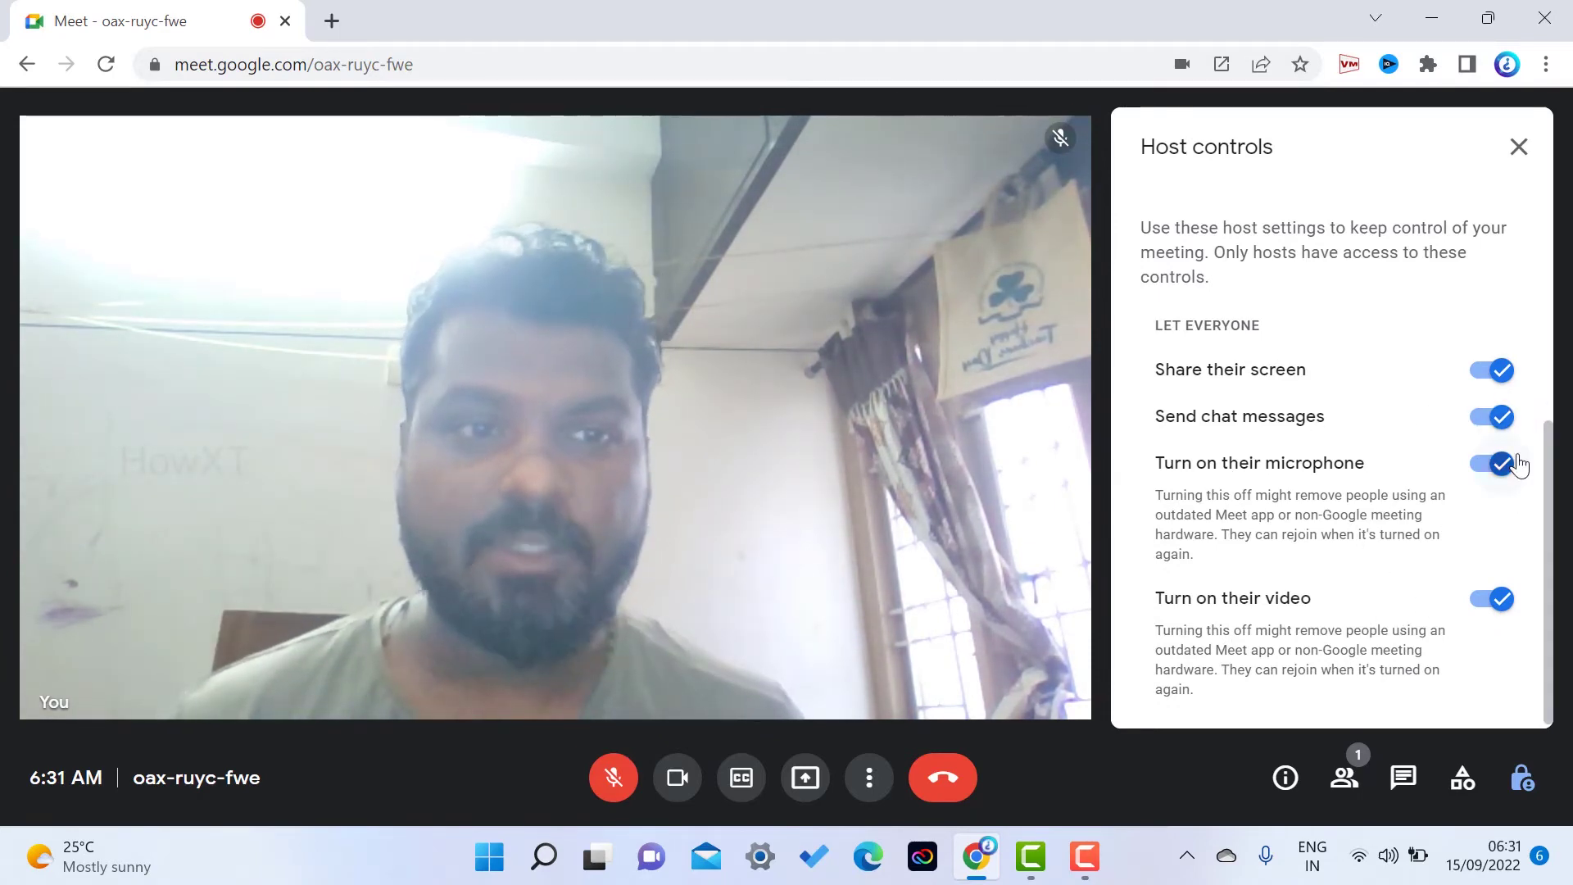
pyautogui.click(1503, 464)
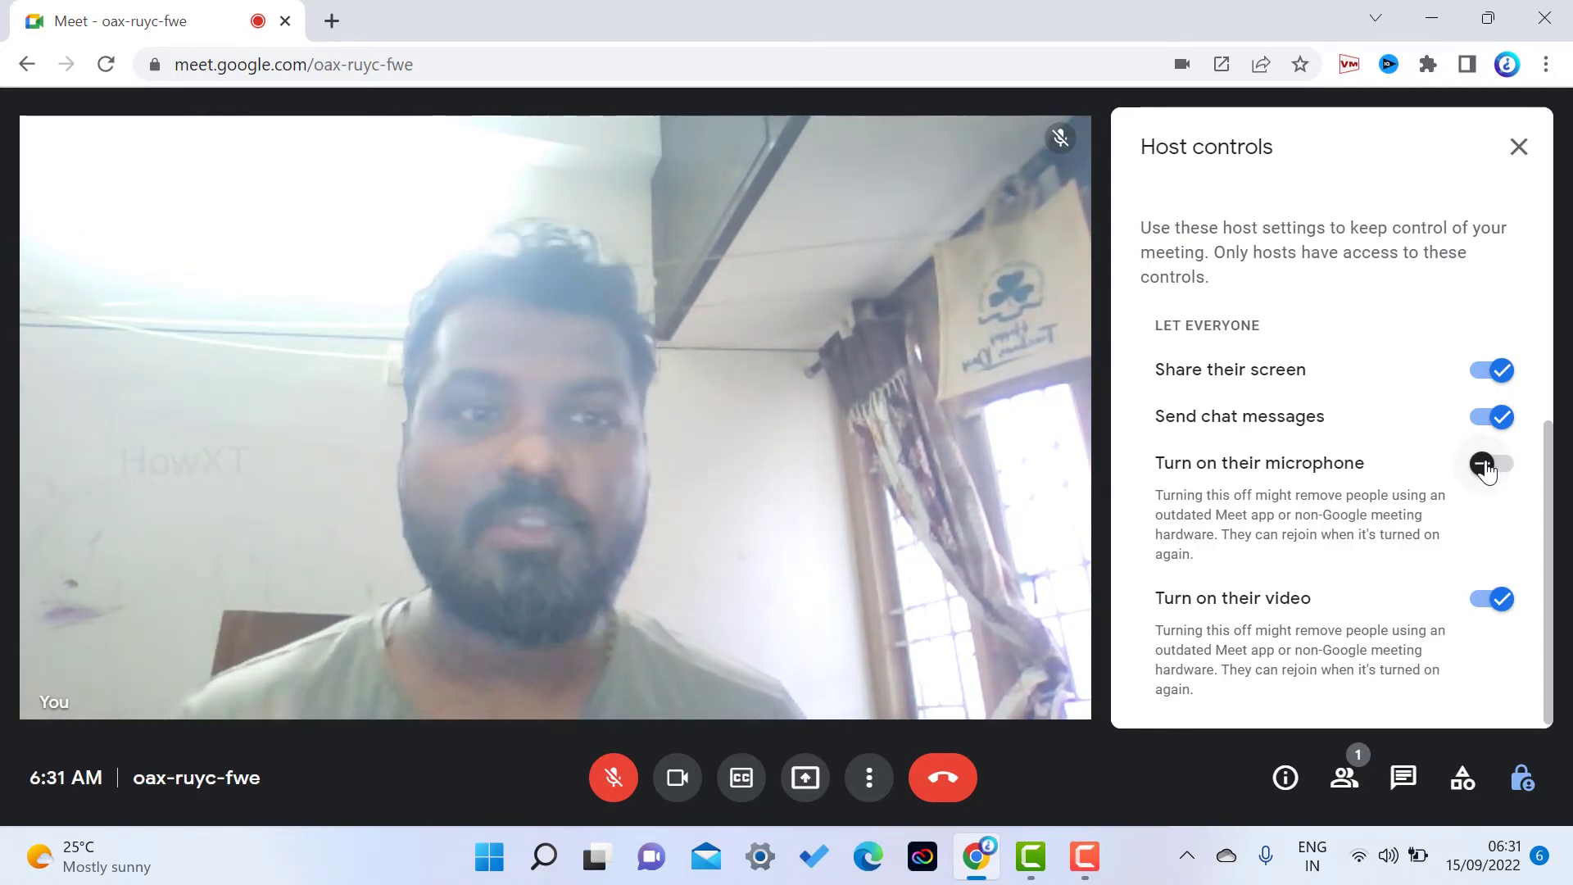
pyautogui.click(1504, 424)
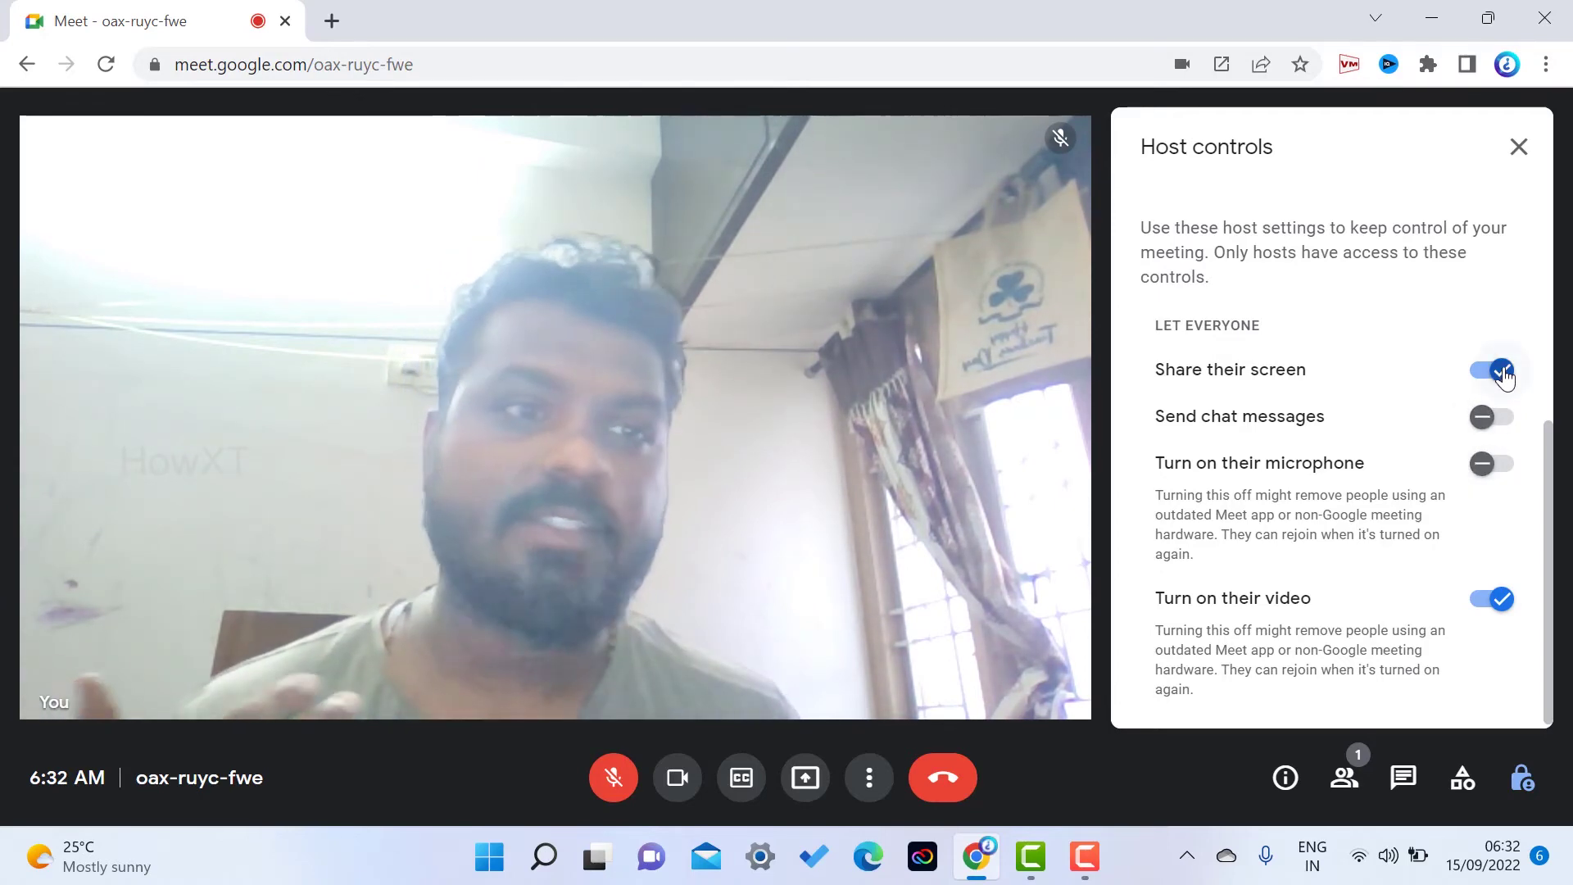
pyautogui.click(1498, 373)
pyautogui.click(1491, 417)
pyautogui.click(1488, 463)
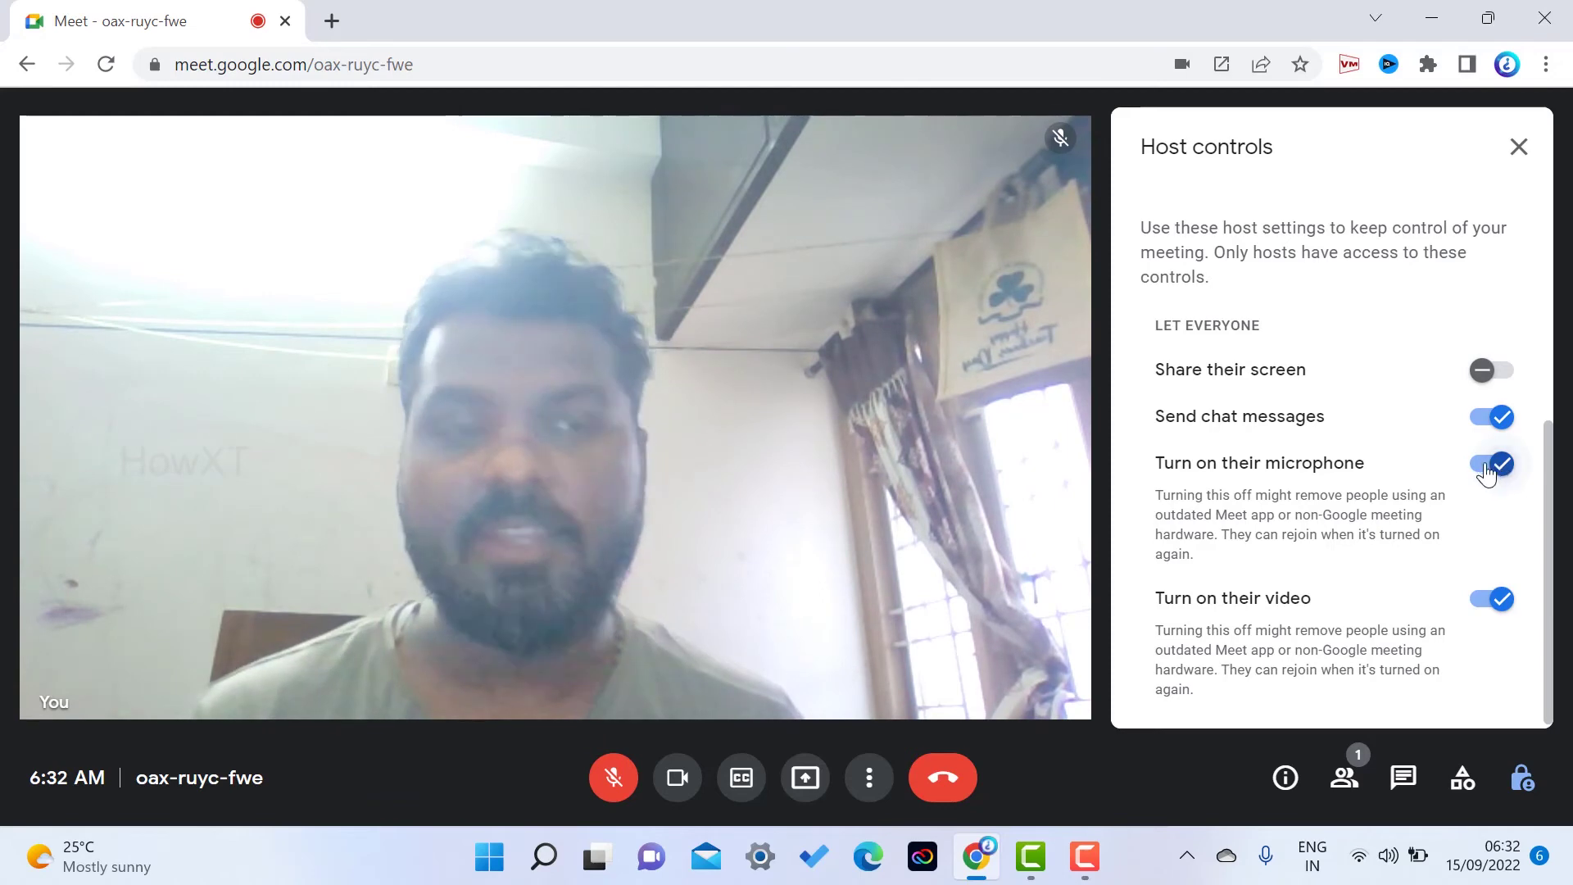
# Block participant mic and video, then re-allow screen sharing, mic and video
pyautogui.click(1488, 474)
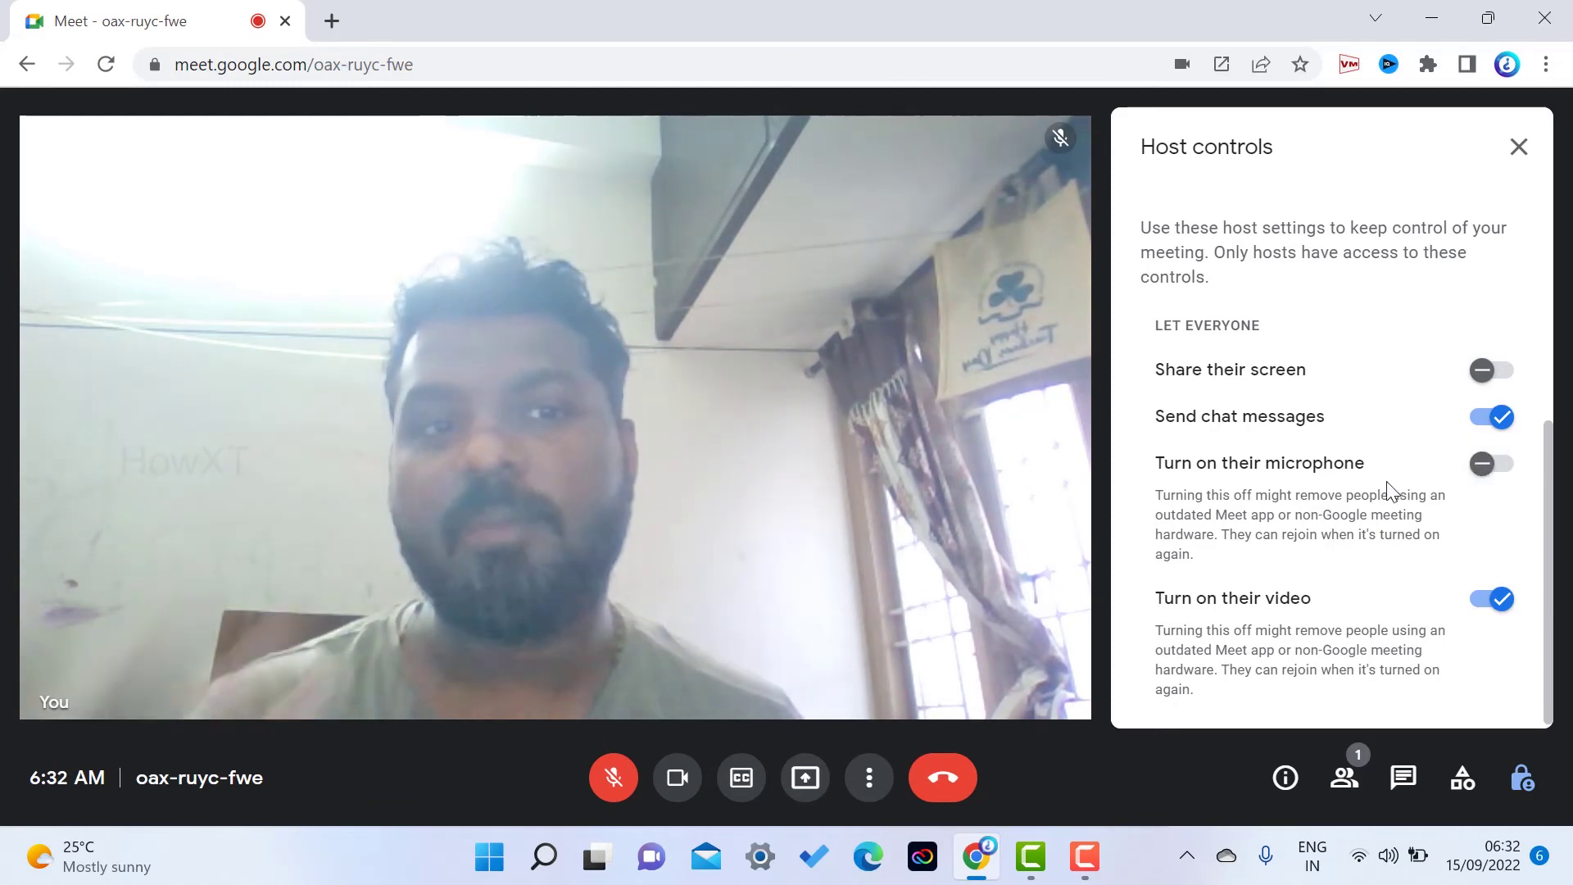
pyautogui.click(1493, 611)
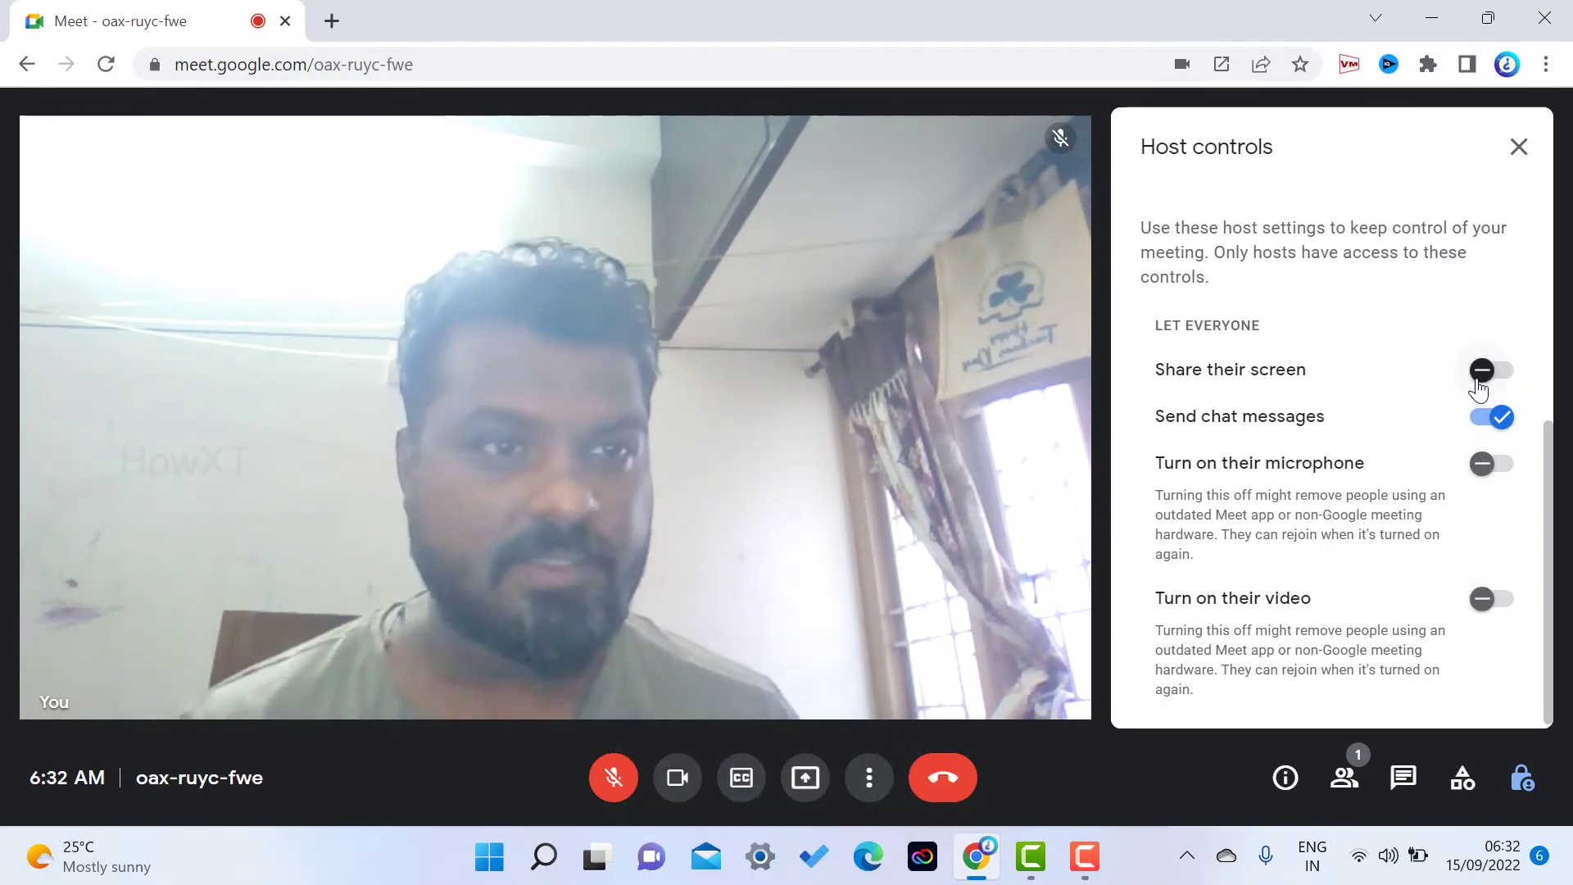
pyautogui.click(1480, 376)
pyautogui.click(1482, 464)
pyautogui.click(1483, 599)
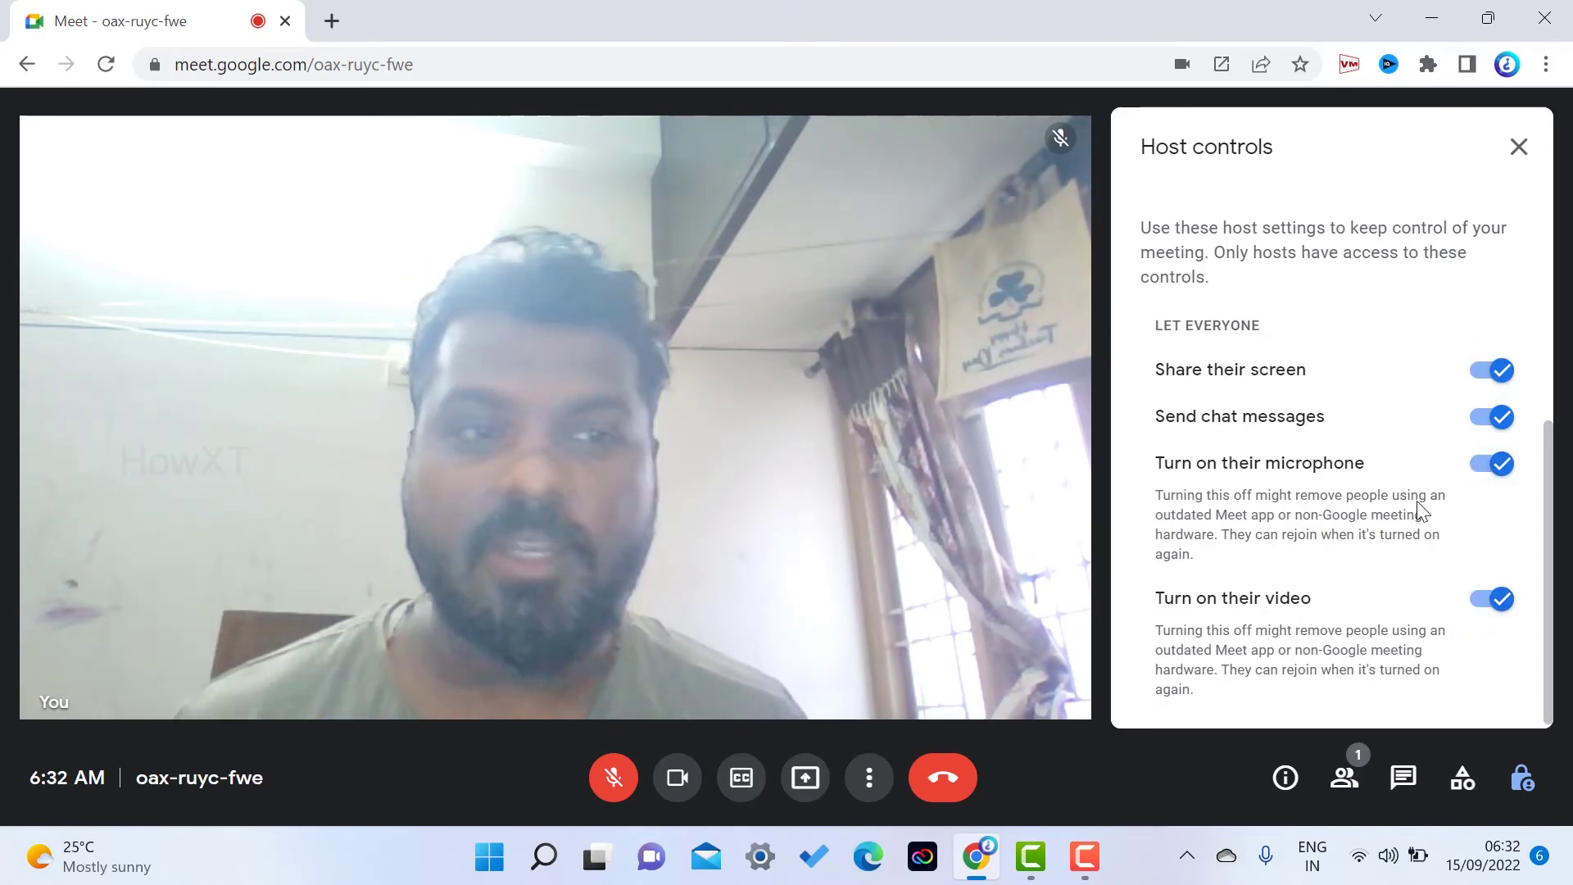
pyautogui.scroll(2, 1422, 509)
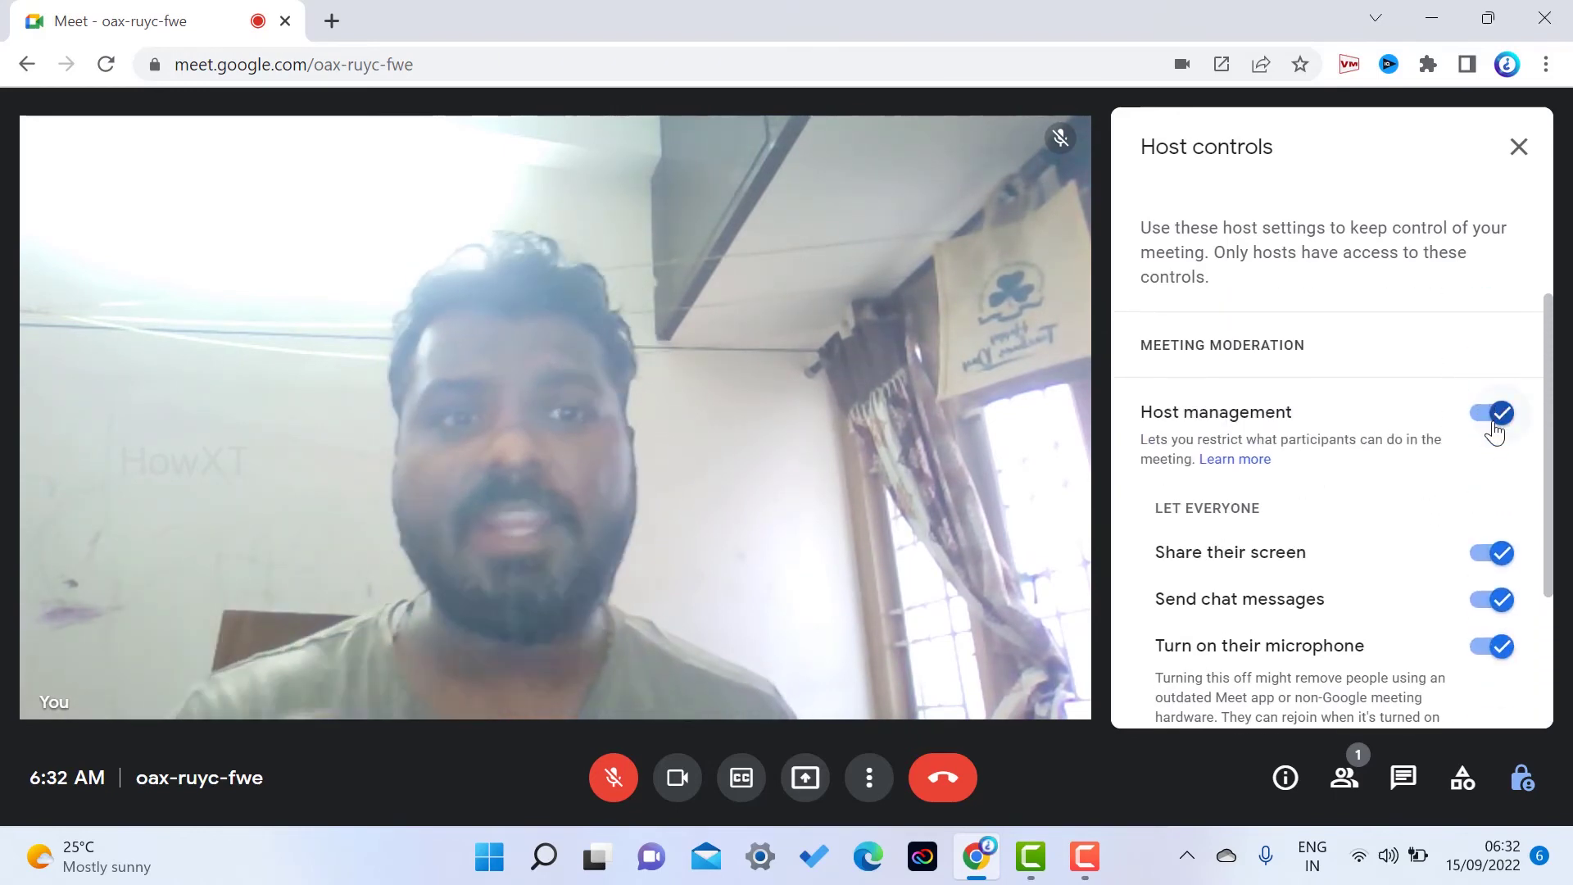
# Confirm turning host management off, then switch it back on
pyautogui.click(1500, 415)
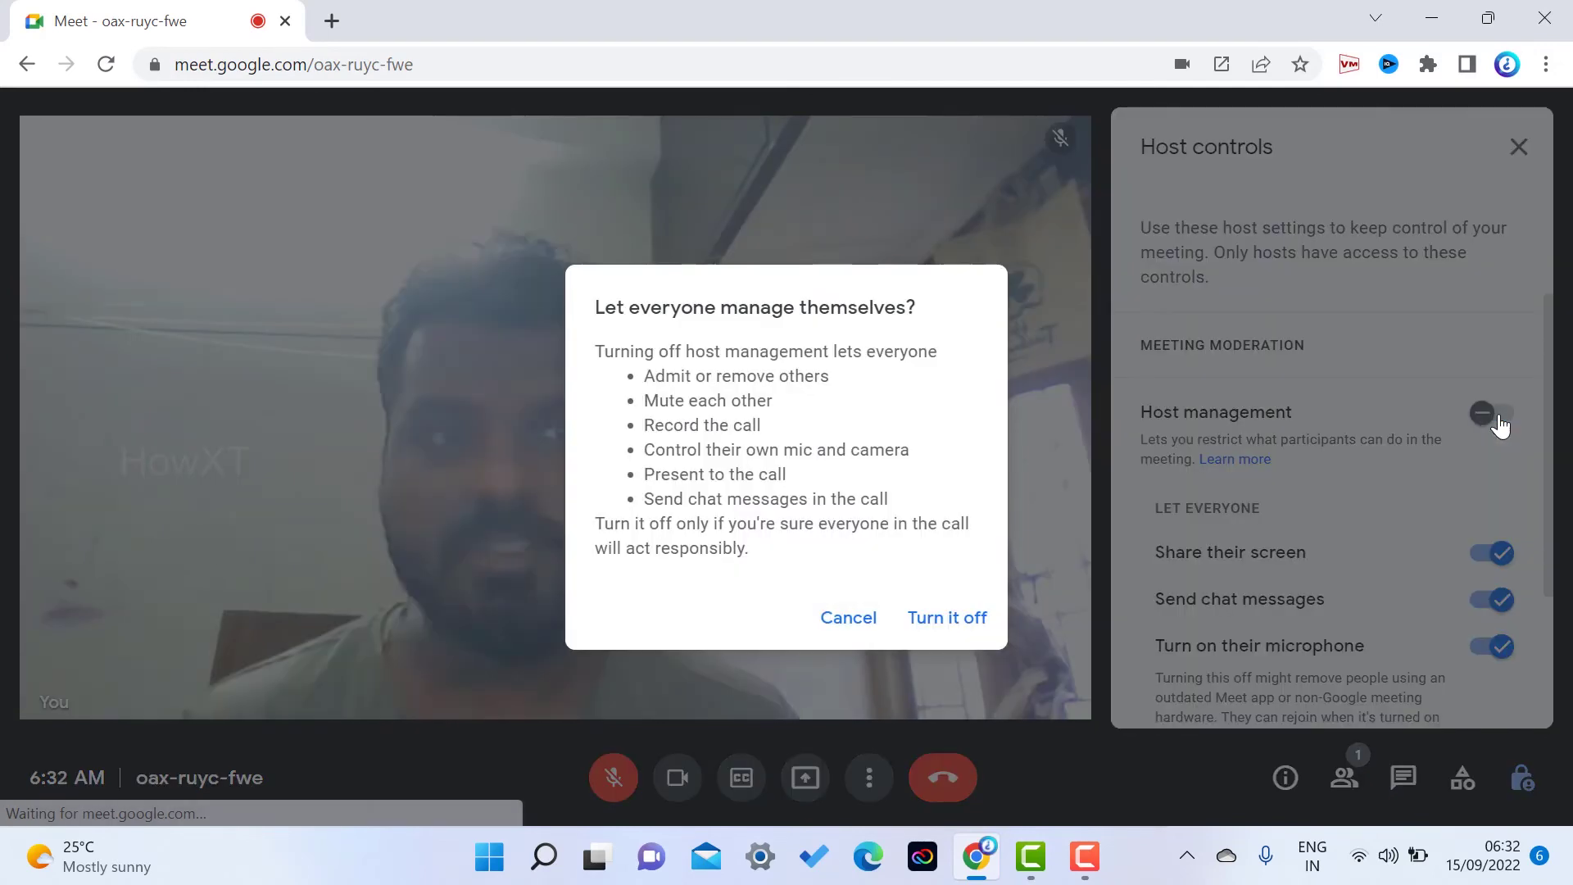
pyautogui.click(968, 619)
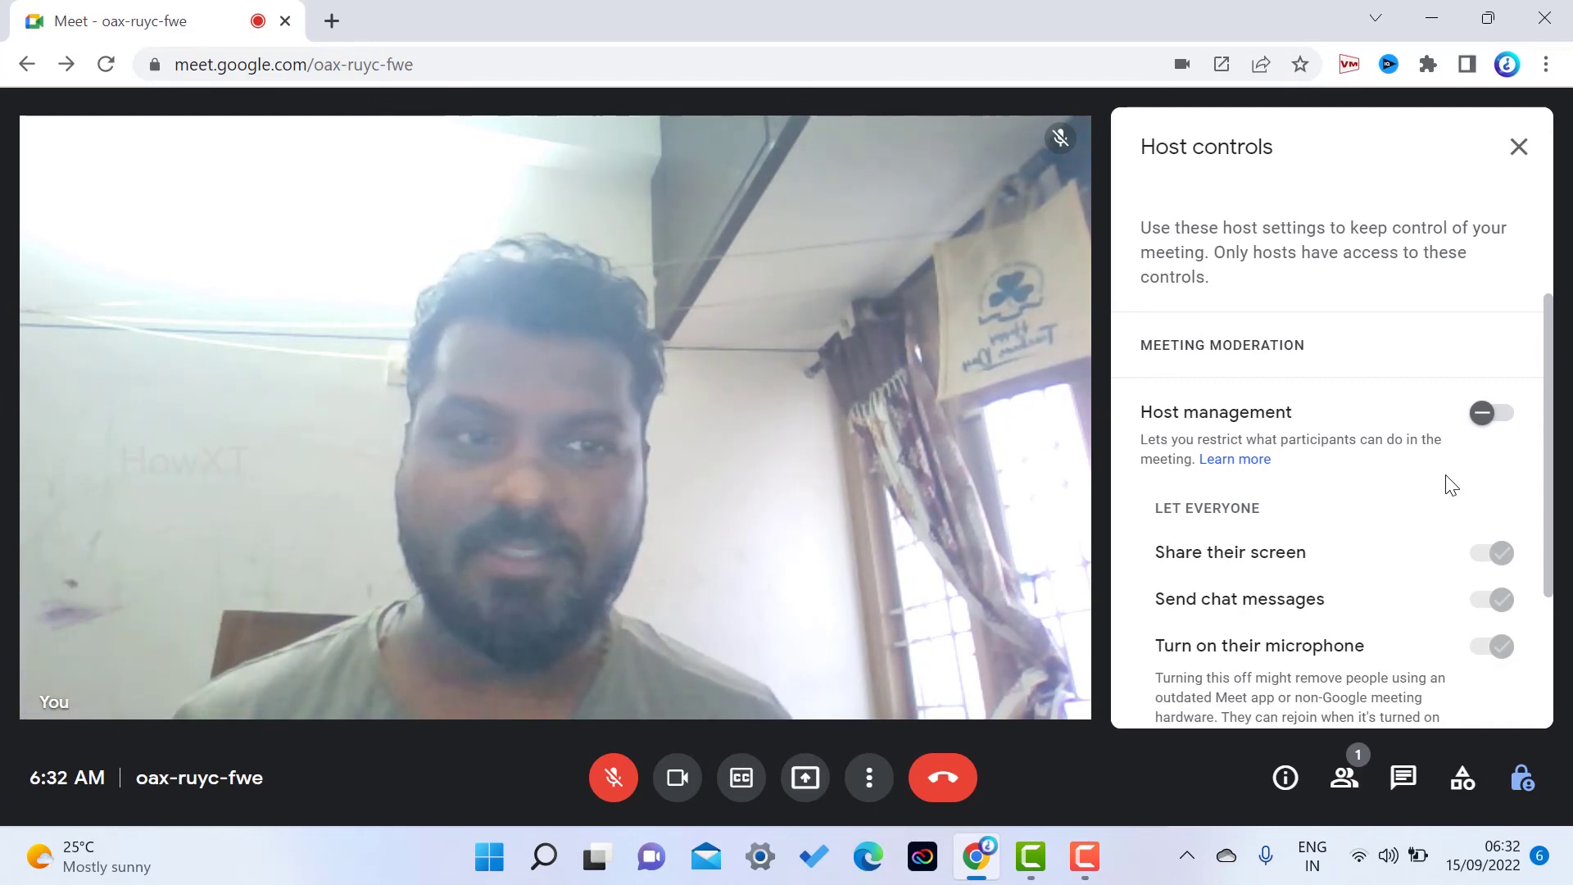
pyautogui.click(1491, 412)
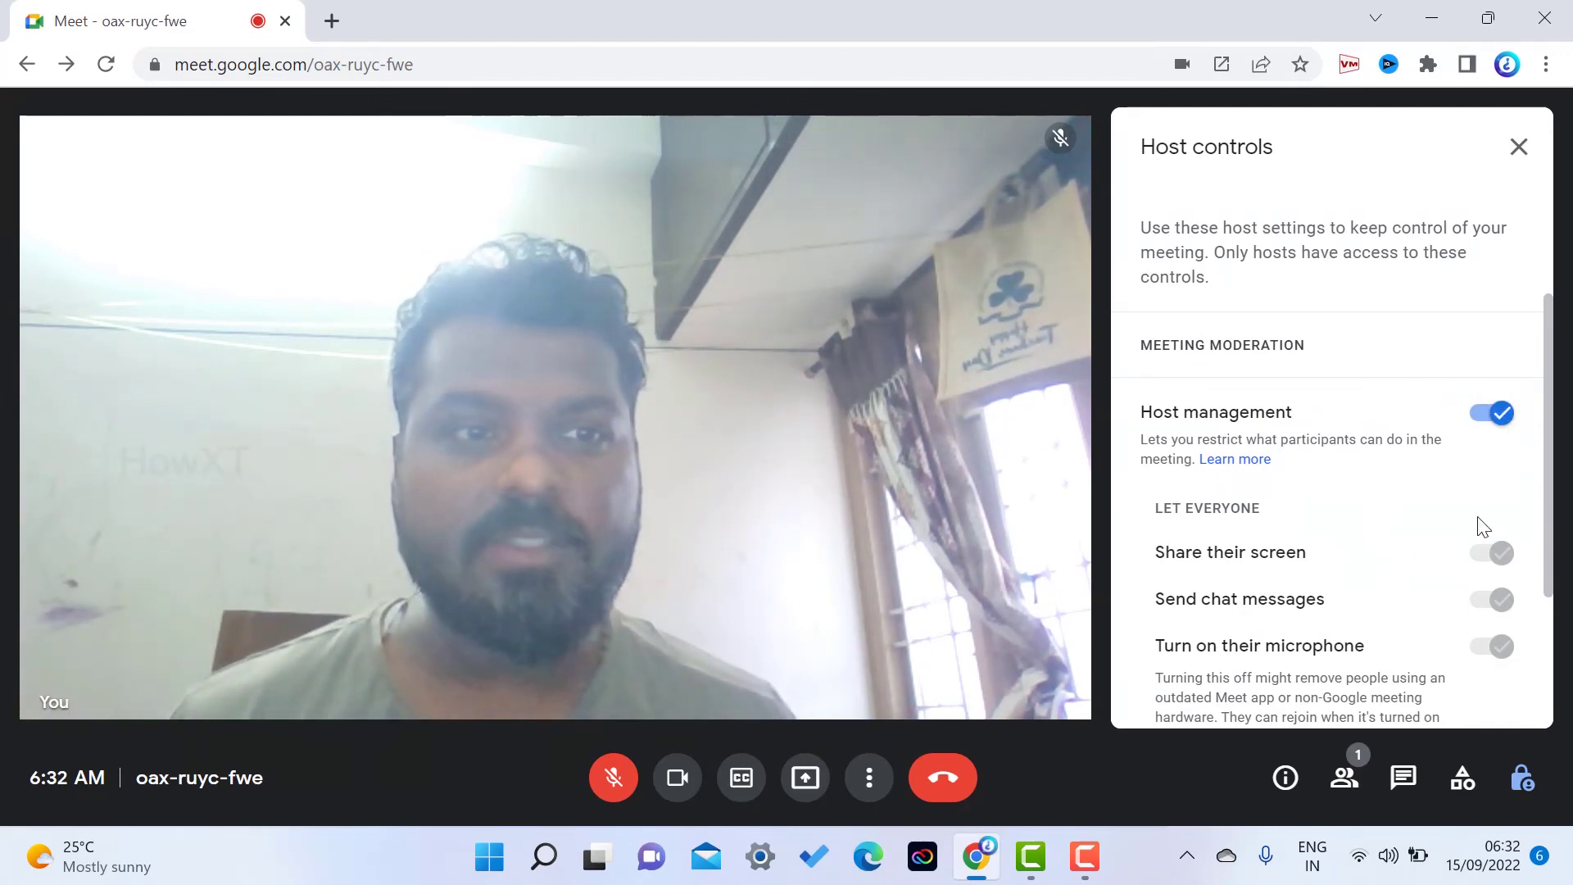
# Turn participant screen sharing off and back on, and re-allow chat messages
pyautogui.scroll(-2, 1462, 534)
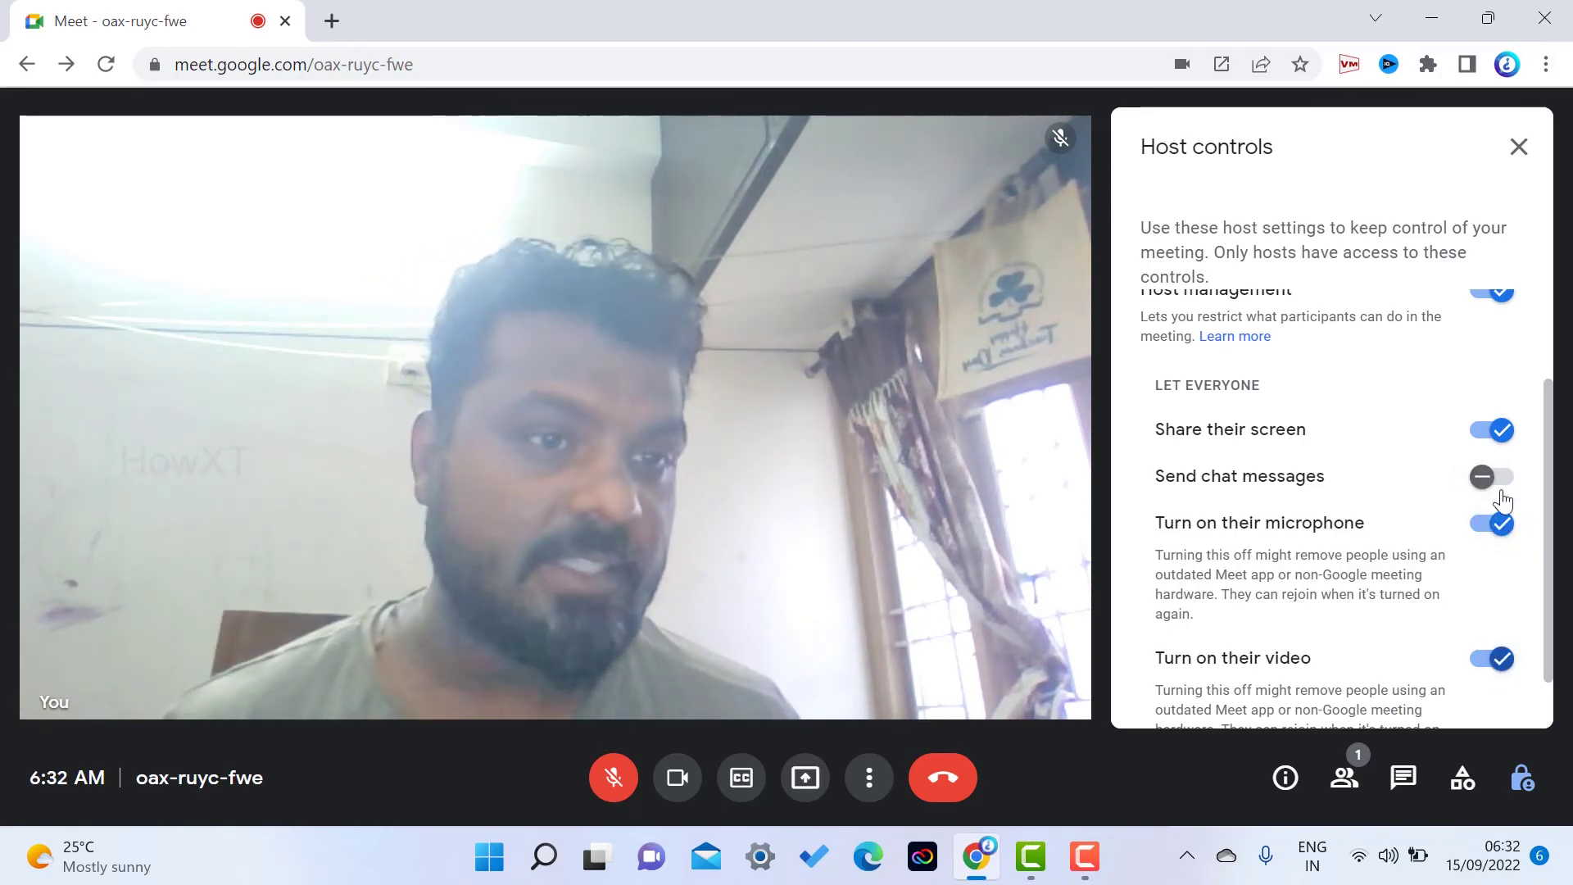
pyautogui.click(1498, 436)
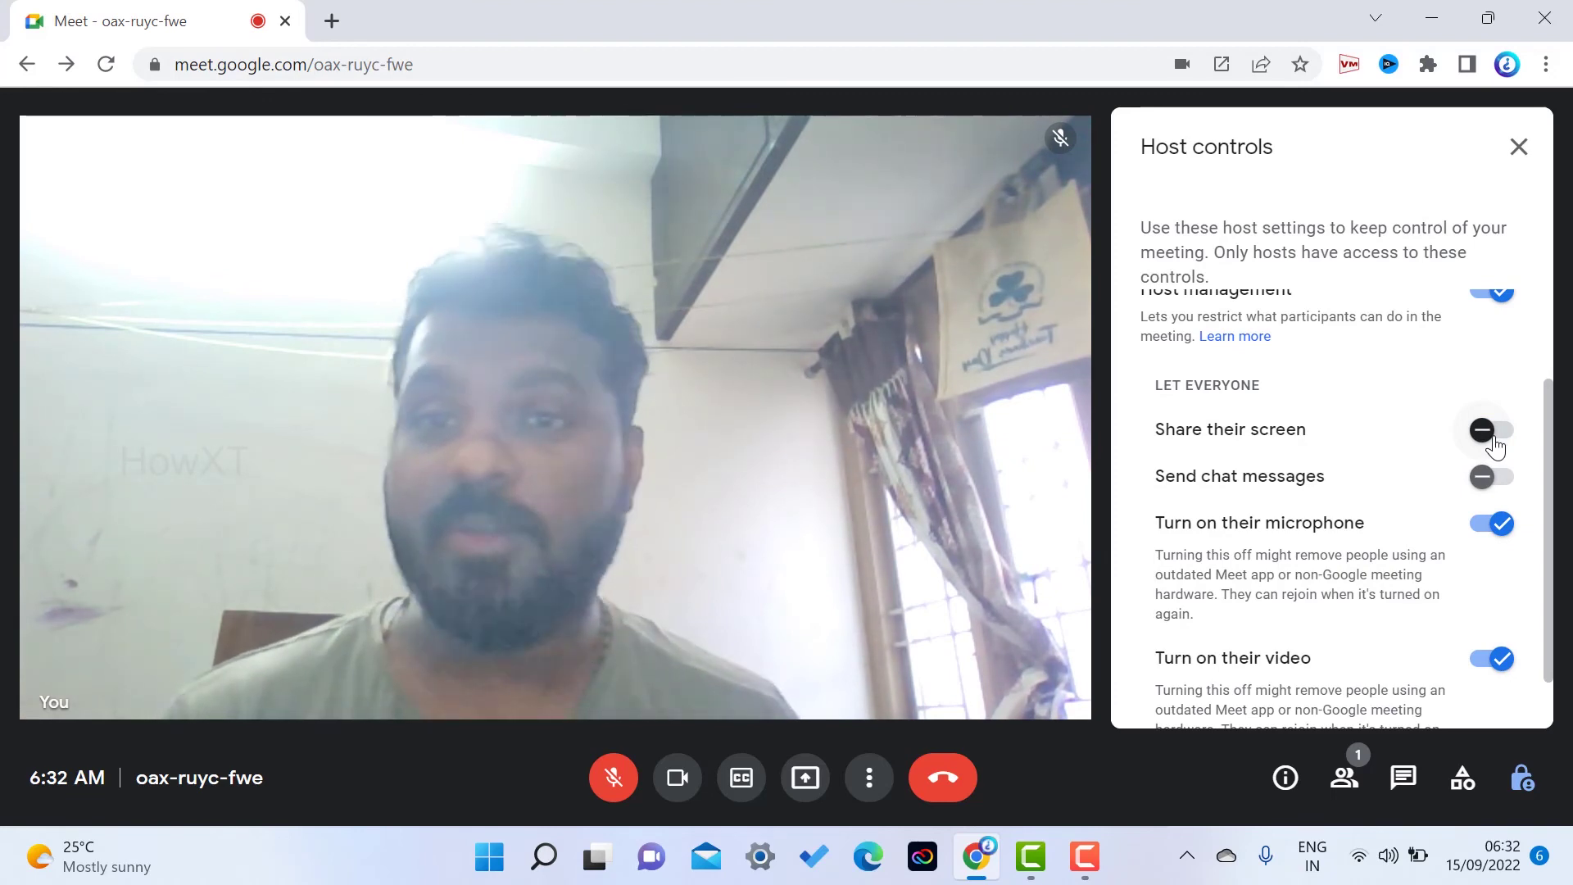
pyautogui.click(1494, 434)
pyautogui.click(1487, 477)
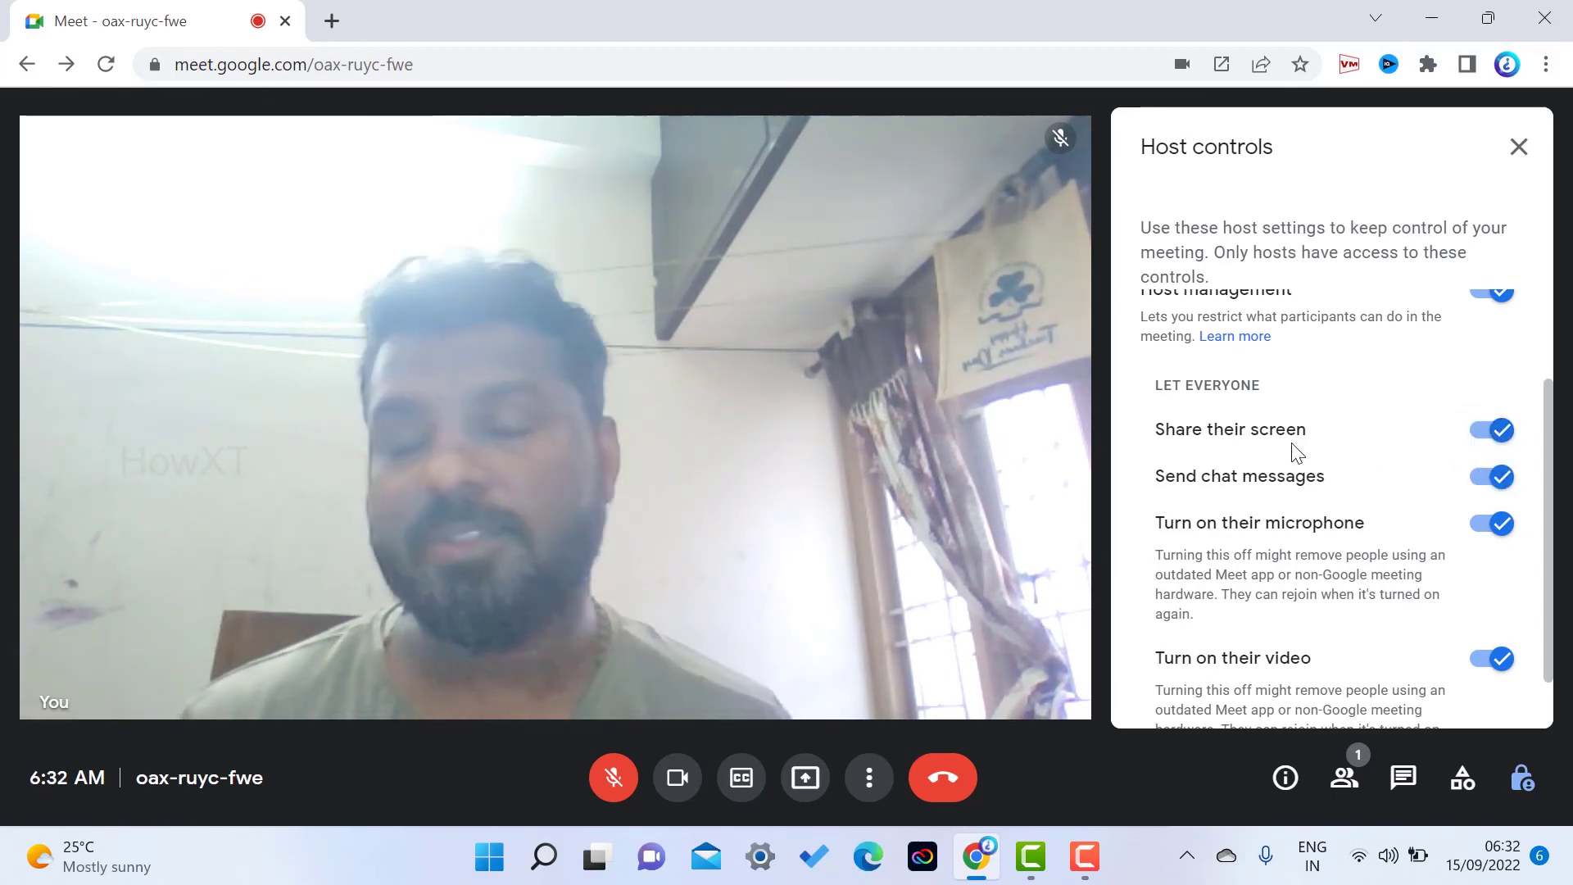